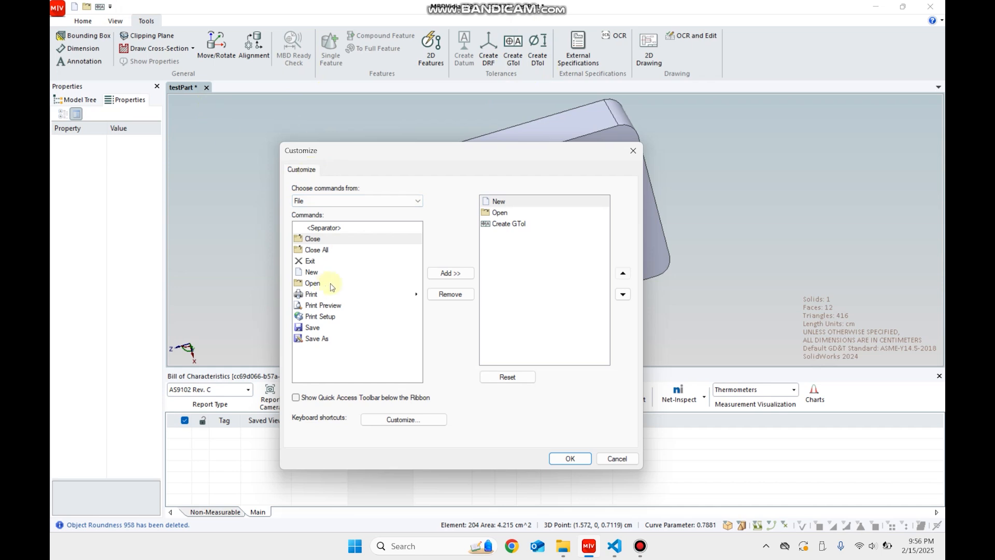
- Check the keyboard shortcuts assigned to the Create DTol and Create GTol commands in the Tools category, then close the customization dialogs
{"action": "left_click", "coordinate": [405, 419]}
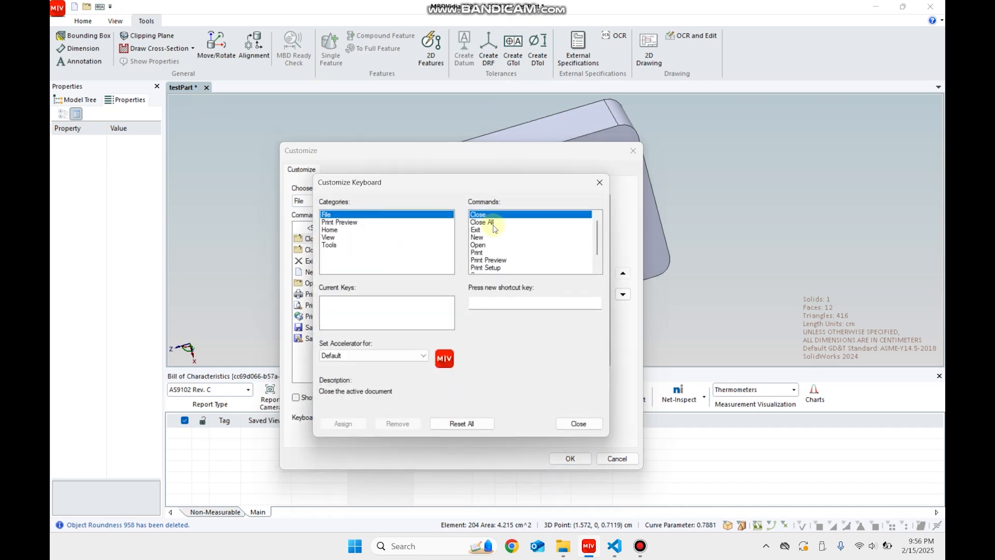
{"action": "left_click", "coordinate": [328, 245]}
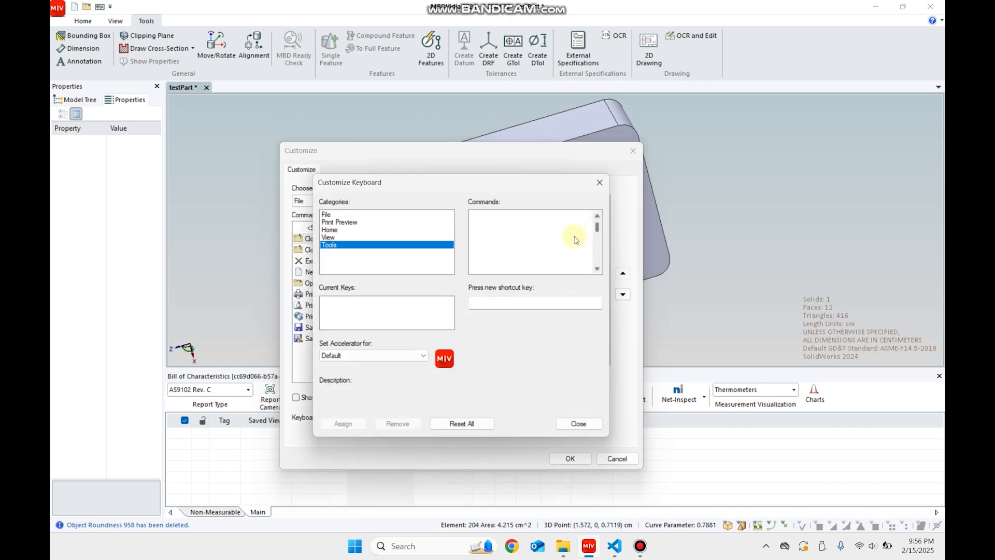
{"action": "scroll", "coordinate": [537, 240], "scroll_direction": "down", "scroll_amount": 6}
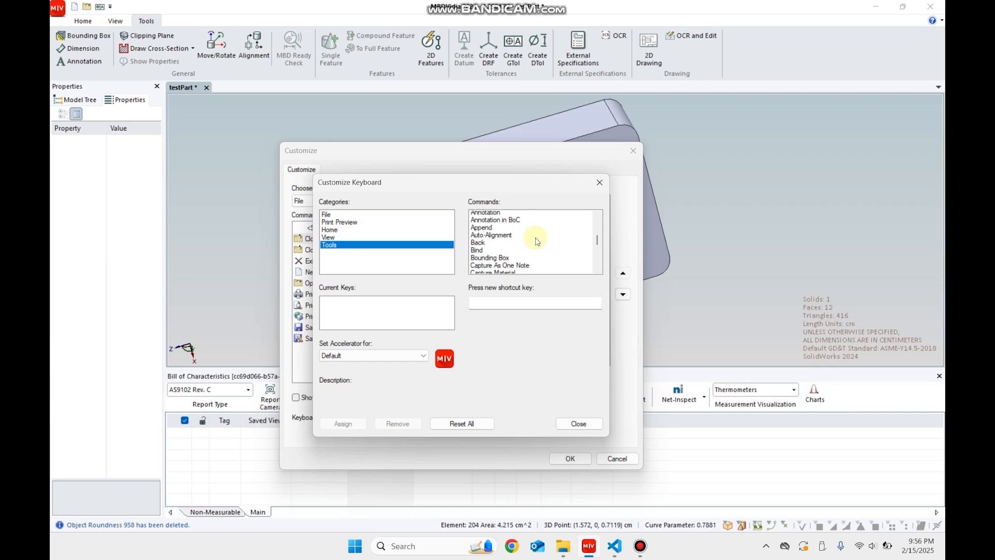
{"action": "scroll", "coordinate": [538, 241], "scroll_direction": "down", "scroll_amount": 1}
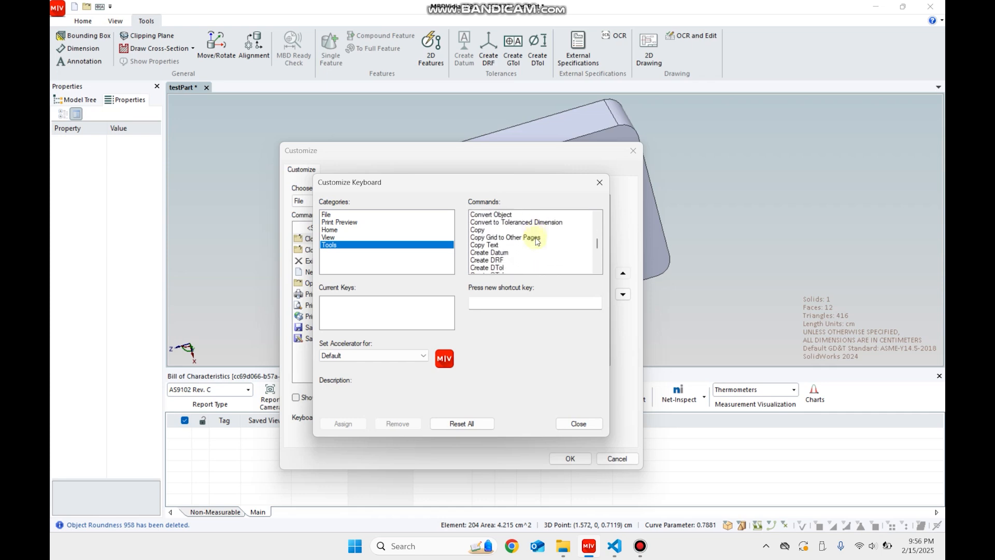
{"action": "left_click", "coordinate": [505, 265]}
{"action": "scroll", "coordinate": [508, 254], "scroll_direction": "down", "scroll_amount": 1}
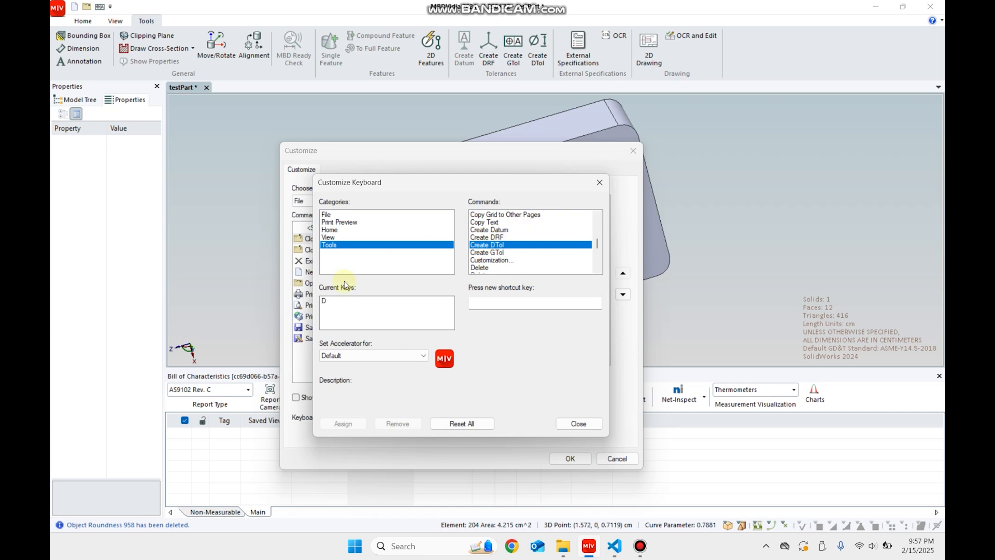
{"action": "left_click", "coordinate": [505, 253]}
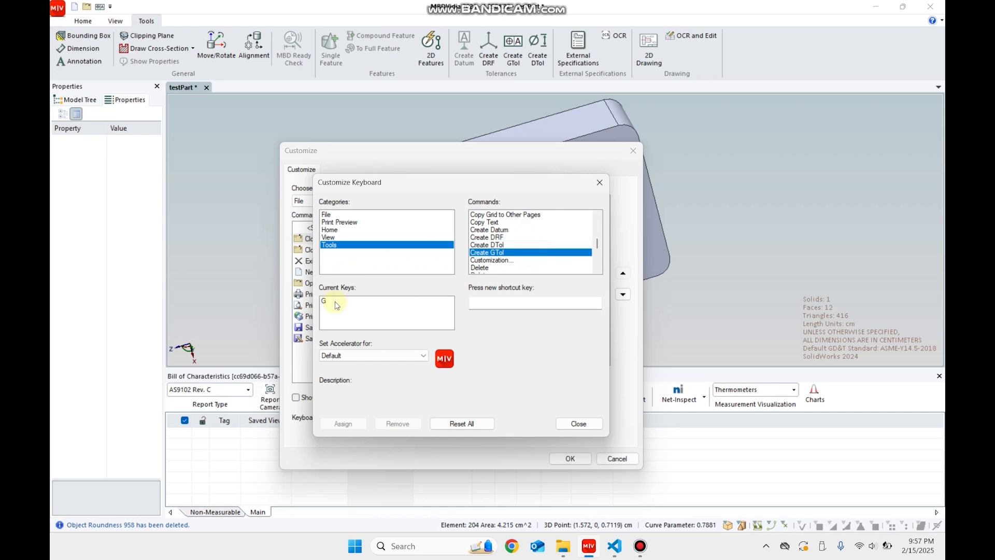
{"action": "left_click", "coordinate": [600, 423]}
{"action": "left_click", "coordinate": [577, 459]}
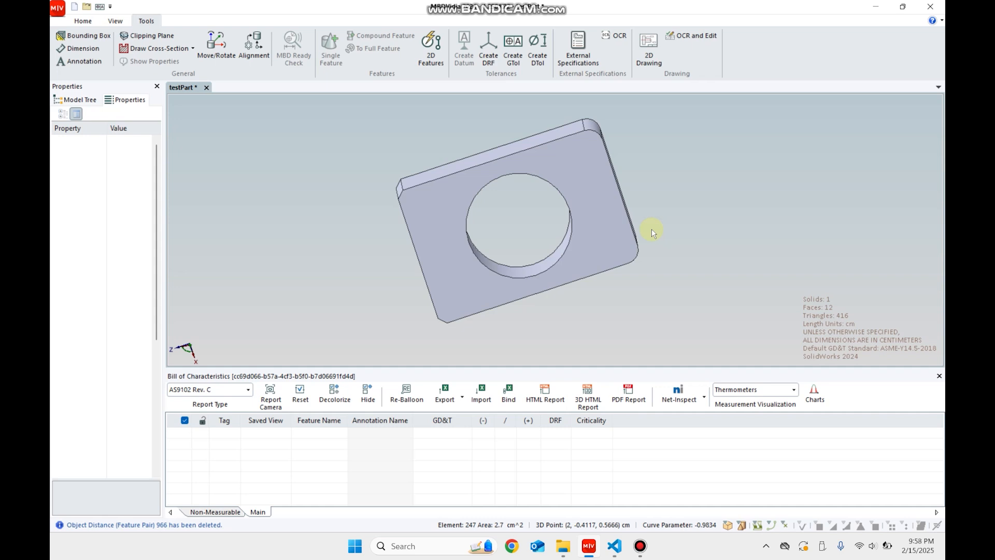
- Create a Feature Size tolerance on the hole's cylindrical face with limits of +0.05 and -0.05
{"action": "left_click_drag", "start_coordinate": [651, 233], "coordinate": [554, 288]}
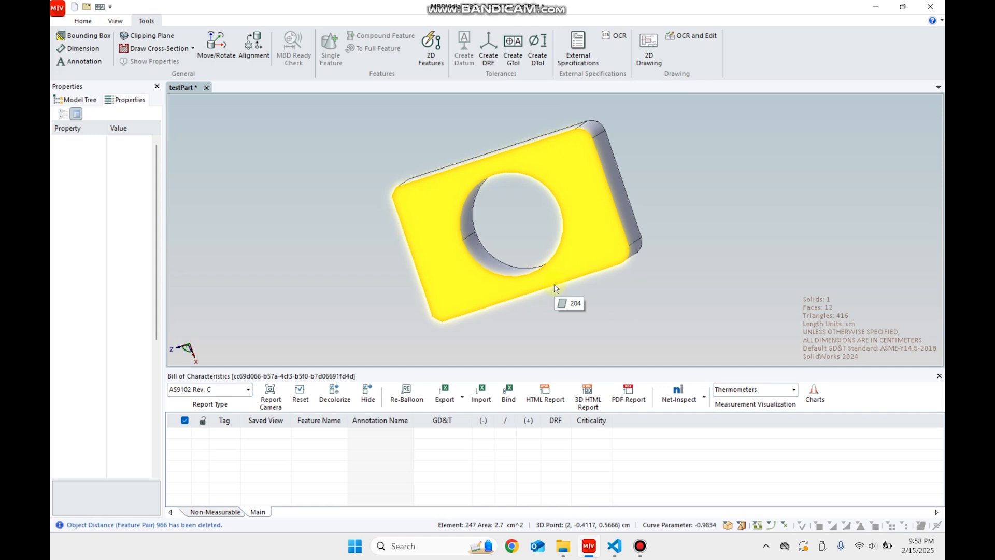
{"action": "left_click", "coordinate": [526, 161]}
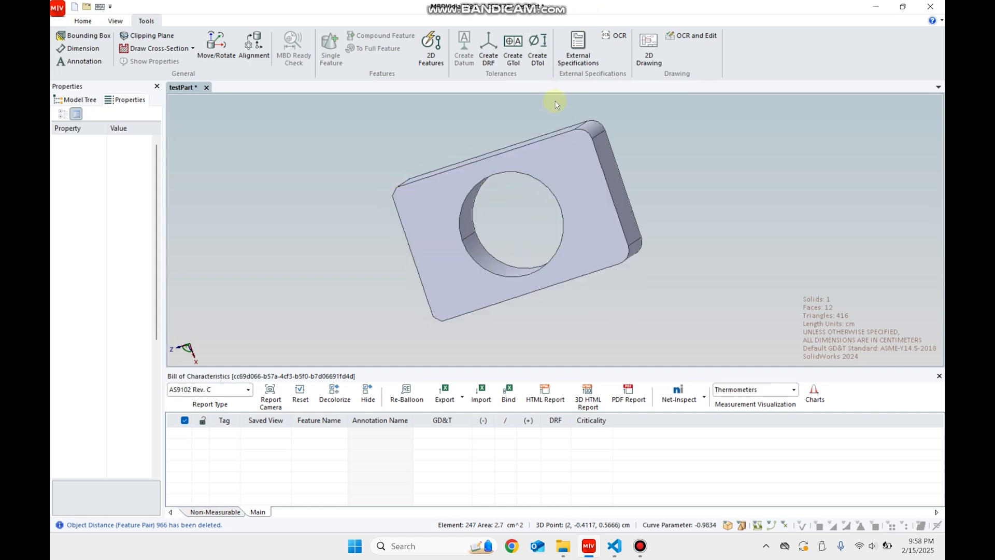
{"action": "key", "text": "d"}
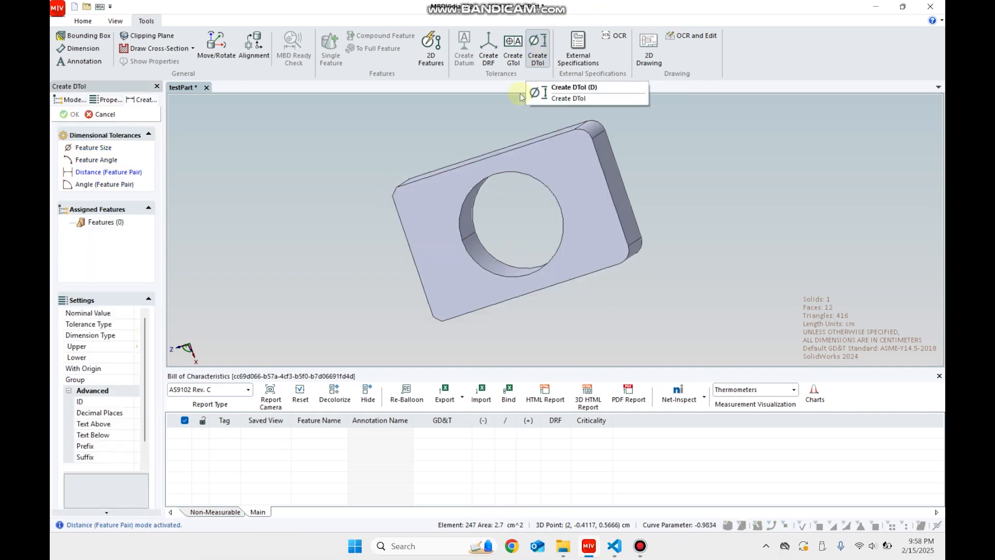
{"action": "left_click", "coordinate": [93, 148]}
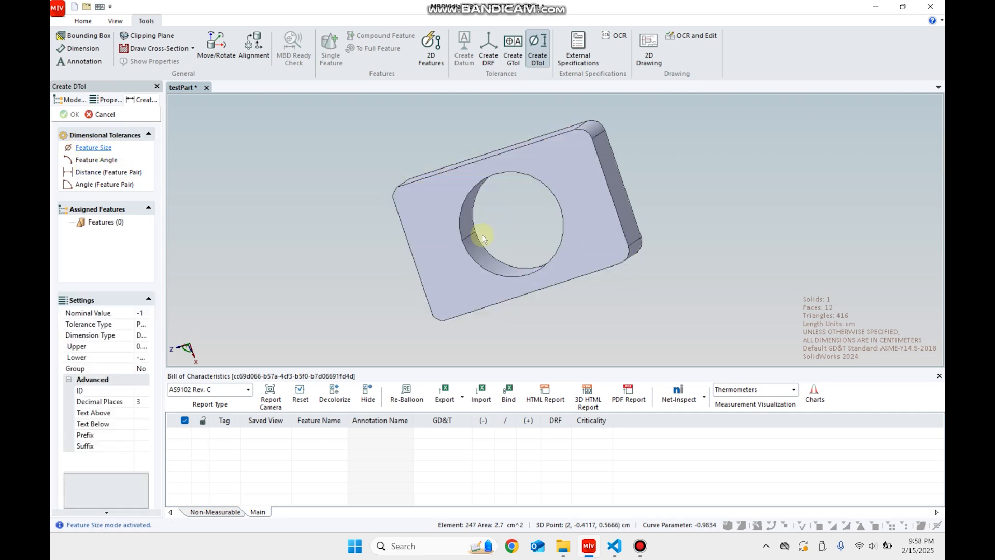
{"action": "left_click", "coordinate": [471, 223]}
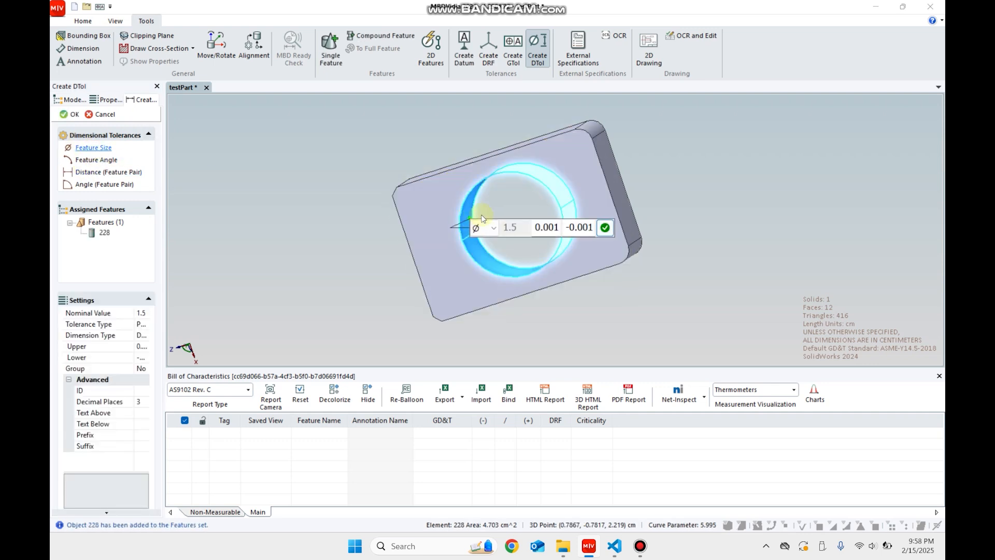
{"action": "key", "text": "Tab"}
{"action": "type", "text": "0.05"}
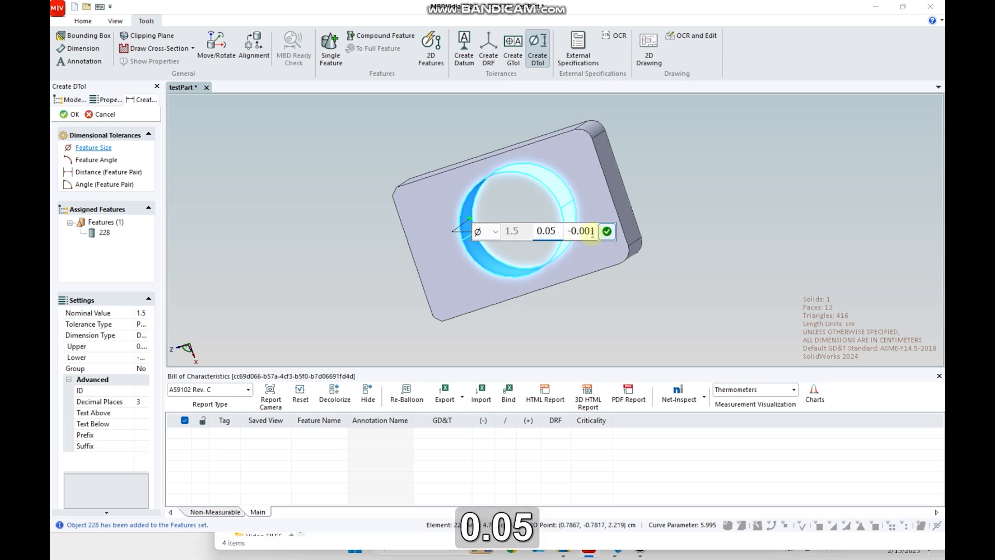
{"action": "key", "text": "Tab"}
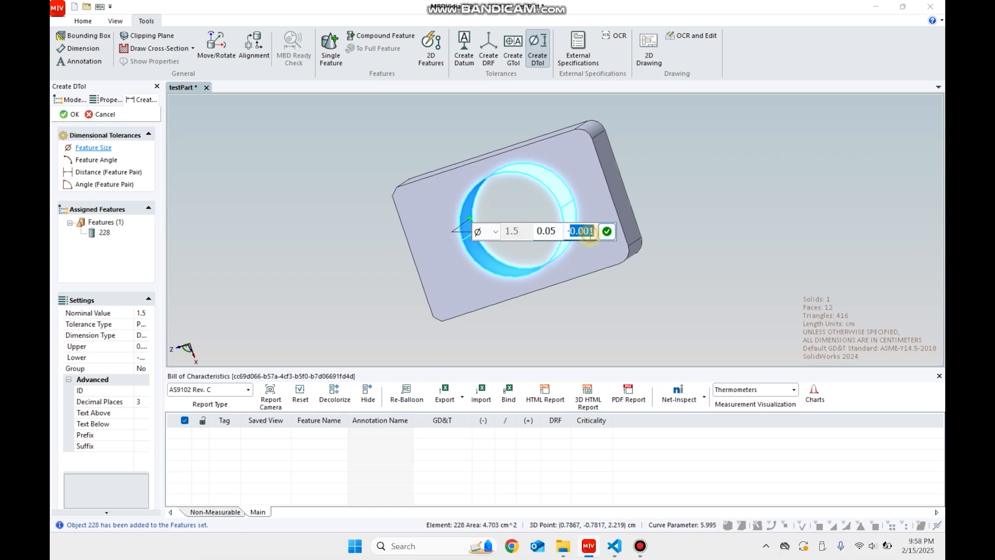
{"action": "type", "text": "0.05"}
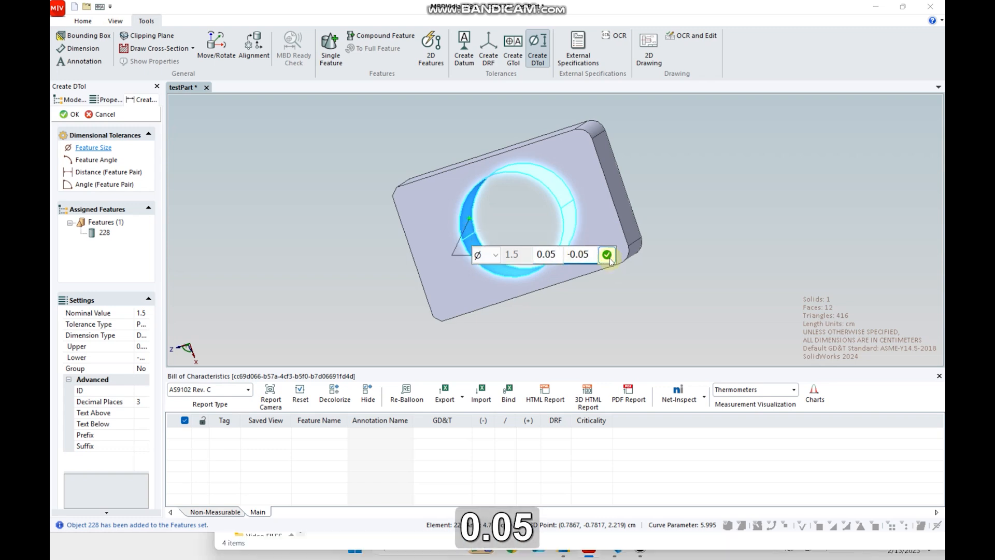
{"action": "left_click", "coordinate": [611, 256]}
- Create a Distance (Feature Pair) tolerance between the two large parallel faces pierced by the hole, with limits of +0.002 and -0.002
{"action": "middle_click_drag", "start_coordinate": [626, 222], "coordinate": [688, 183]}
{"action": "middle_click_drag", "start_coordinate": [502, 179], "coordinate": [593, 141]}
{"action": "key", "text": "d"}
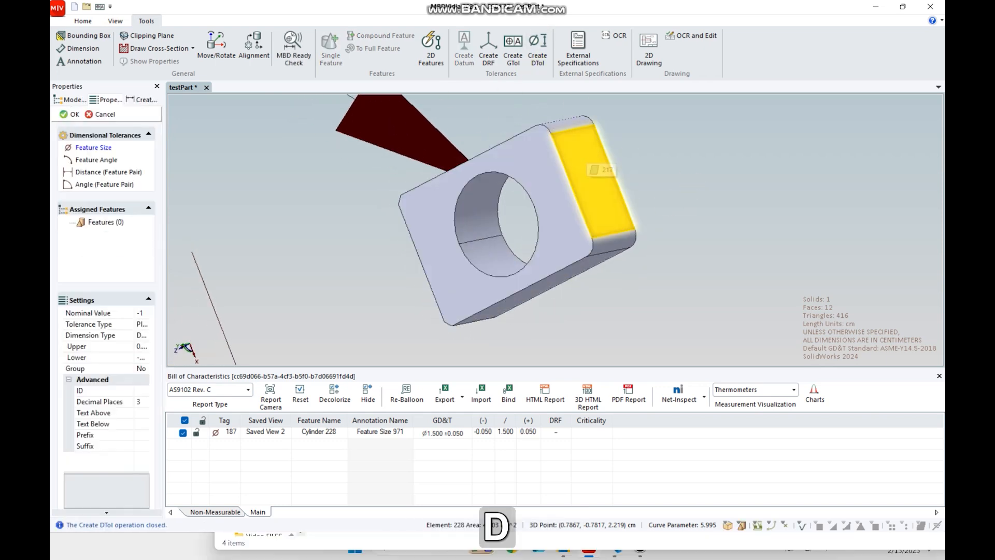
{"action": "left_click", "coordinate": [101, 172]}
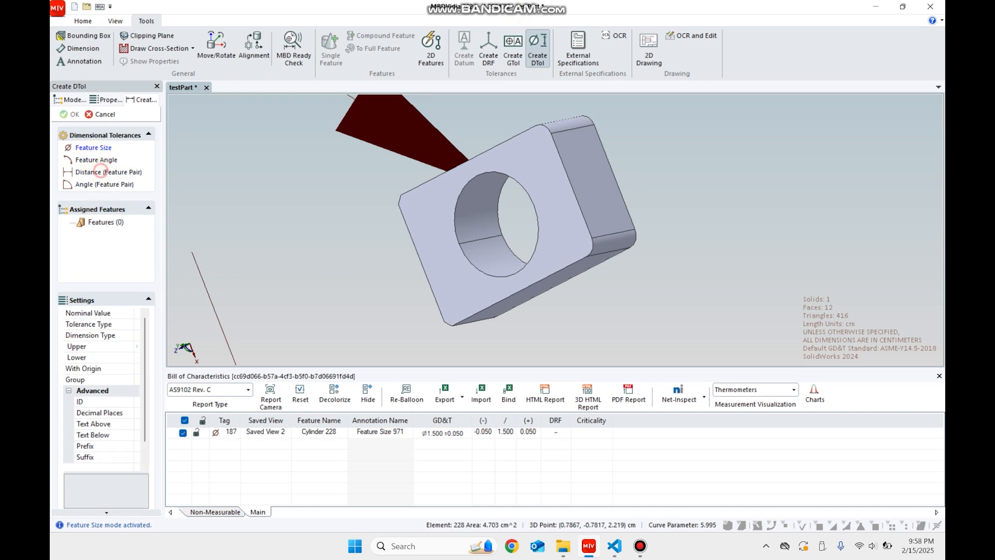
{"action": "left_click", "coordinate": [547, 186]}
{"action": "middle_click_drag", "start_coordinate": [637, 215], "coordinate": [509, 162]}
{"action": "left_click", "coordinate": [509, 162]}
{"action": "left_click", "coordinate": [549, 166]}
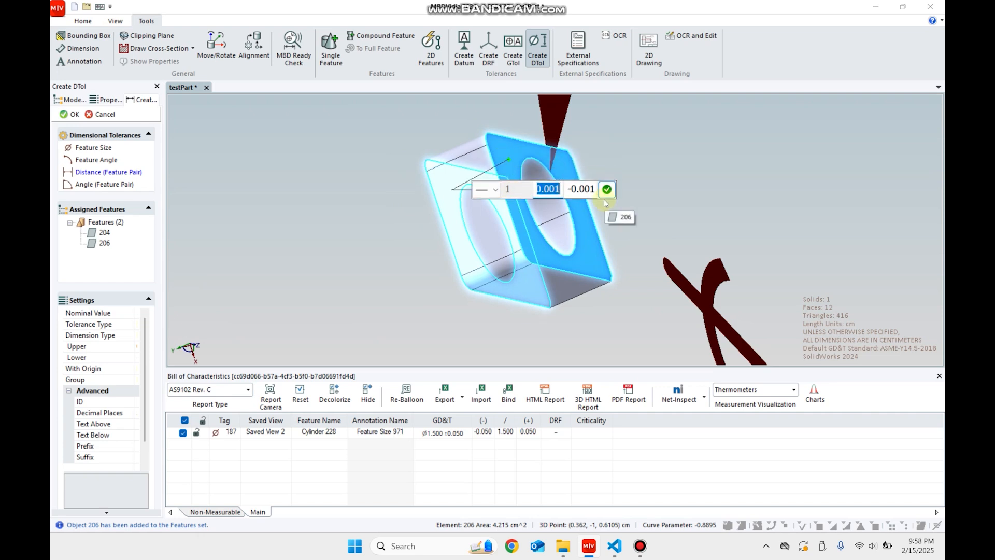
{"action": "type", "text": "0.002"}
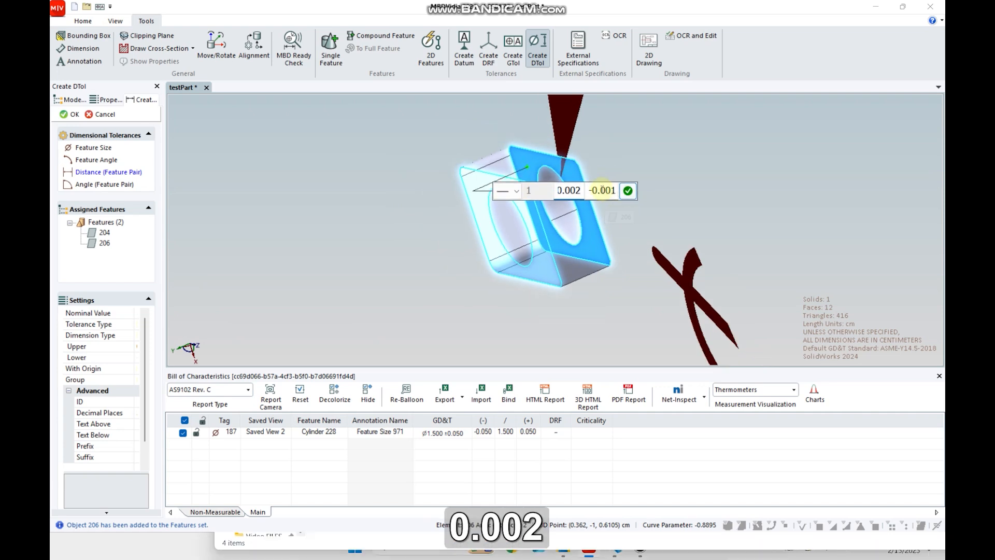
{"action": "double_click", "coordinate": [602, 190]}
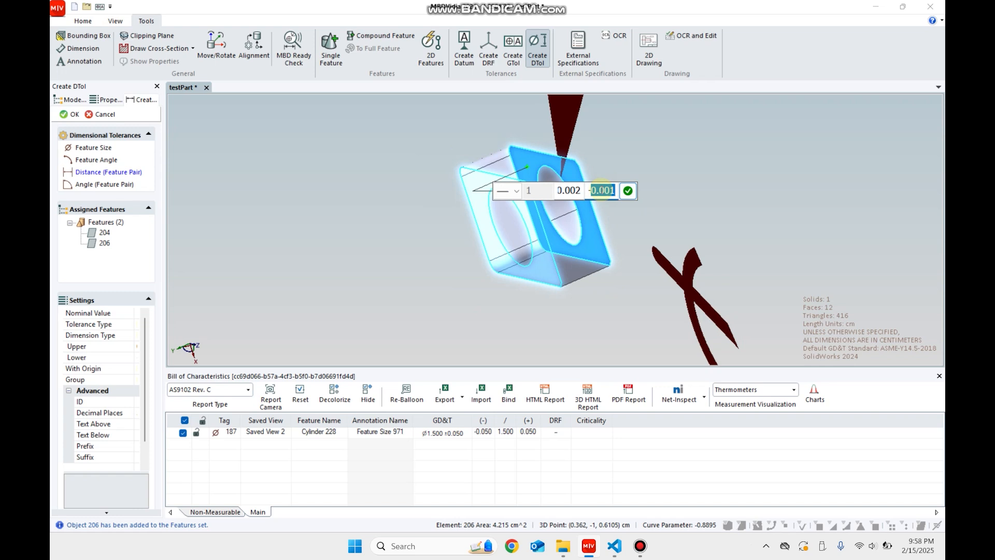
{"action": "type", "text": "0.002"}
{"action": "left_click", "coordinate": [628, 191]}
- Create a Distance (Feature Pair) tolerance between the block's two opposite end faces, with upper limit 0.02 and lower limit 0
{"action": "middle_click_drag", "start_coordinate": [630, 171], "coordinate": [615, 155]}
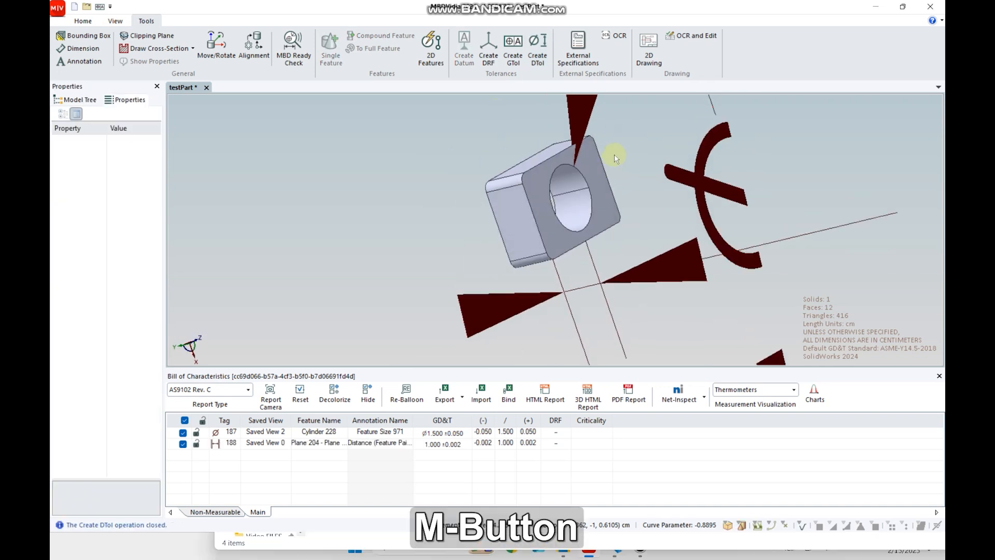
{"action": "key", "text": "d"}
{"action": "left_click", "coordinate": [102, 176]}
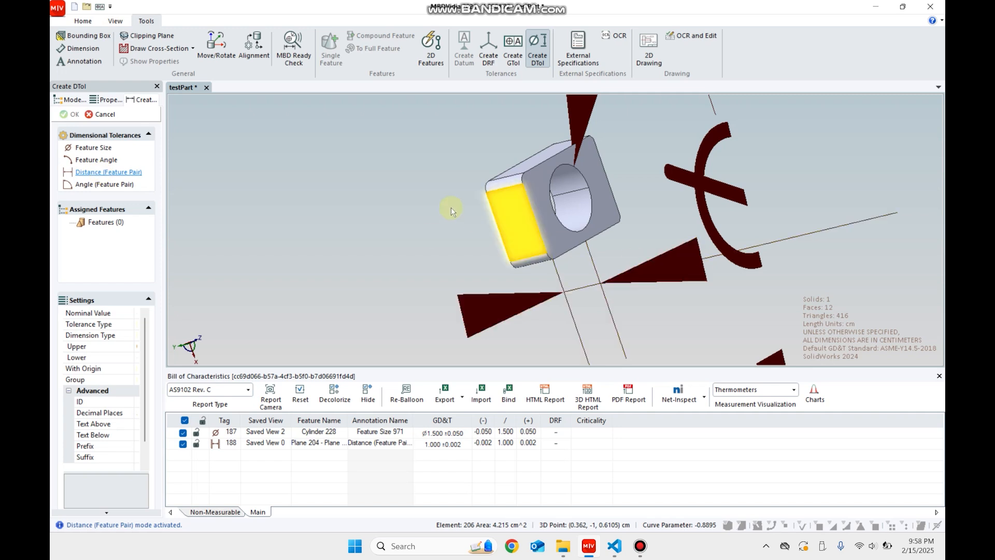
{"action": "left_click", "coordinate": [514, 221]}
{"action": "middle_click_drag", "start_coordinate": [635, 202], "coordinate": [594, 167]}
{"action": "left_click", "coordinate": [594, 166]}
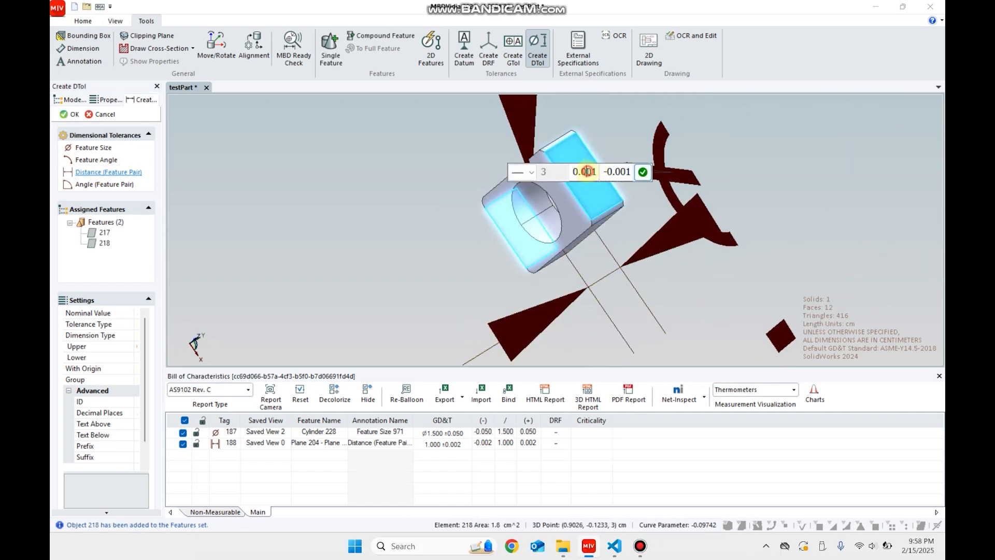
{"action": "double_click", "coordinate": [586, 171]}
{"action": "type", "text": "0.02"}
{"action": "double_click", "coordinate": [625, 172]}
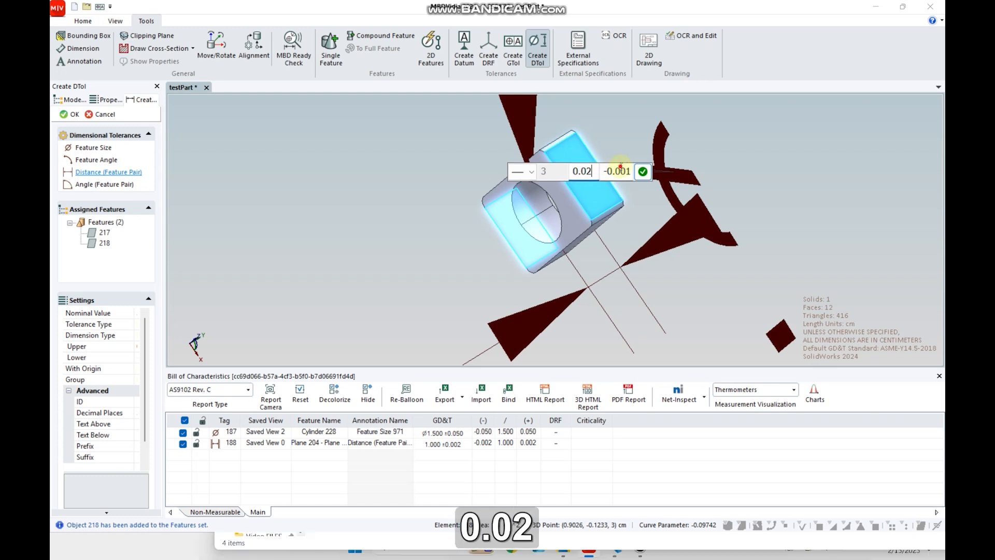
{"action": "type", "text": "0.02"}
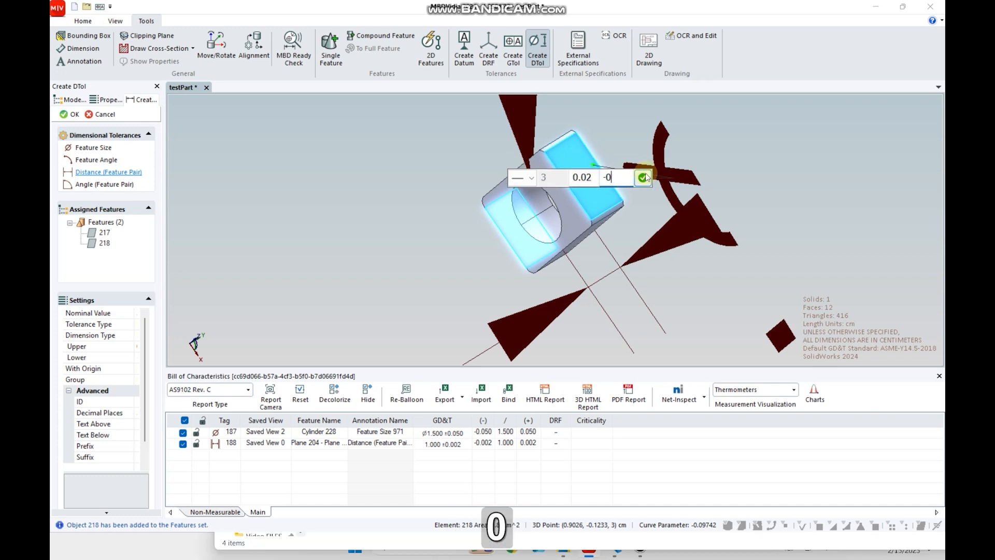
{"action": "left_click", "coordinate": [642, 172]}
- Create a roundness geometric tolerance of 0.02 on the hole's cylindrical face
{"action": "middle_click_drag", "start_coordinate": [645, 175], "coordinate": [641, 199]}
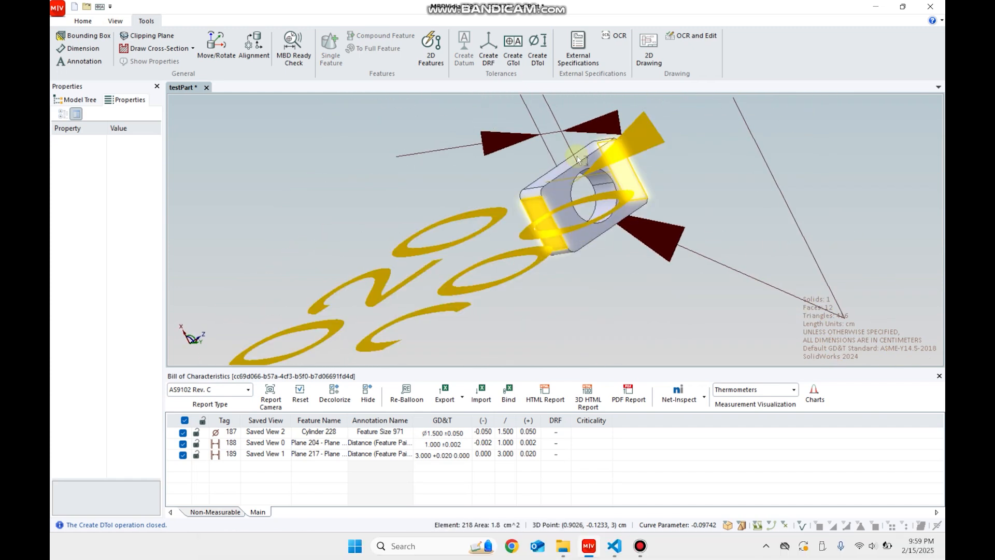
{"action": "left_click", "coordinate": [513, 49]}
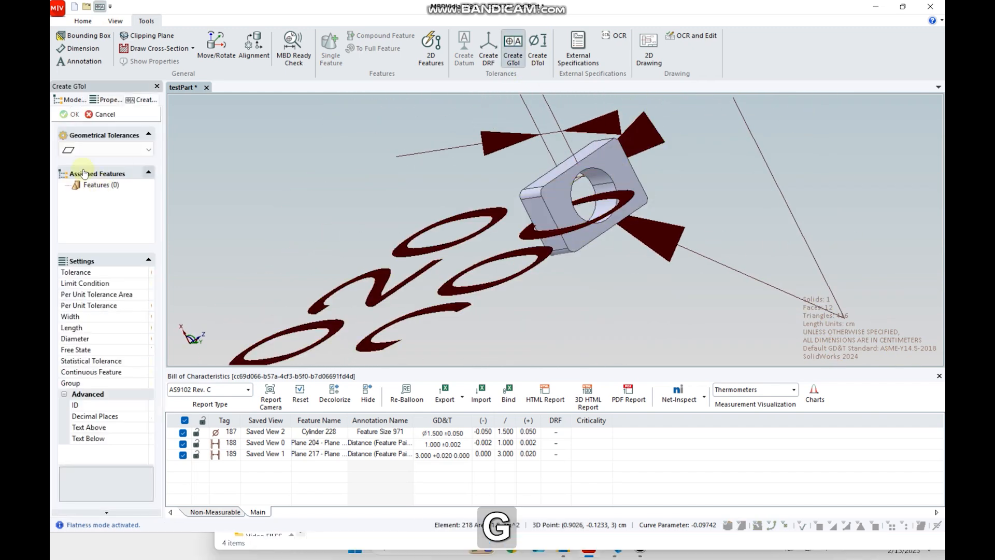
{"action": "left_click", "coordinate": [95, 150]}
{"action": "left_click", "coordinate": [98, 174]}
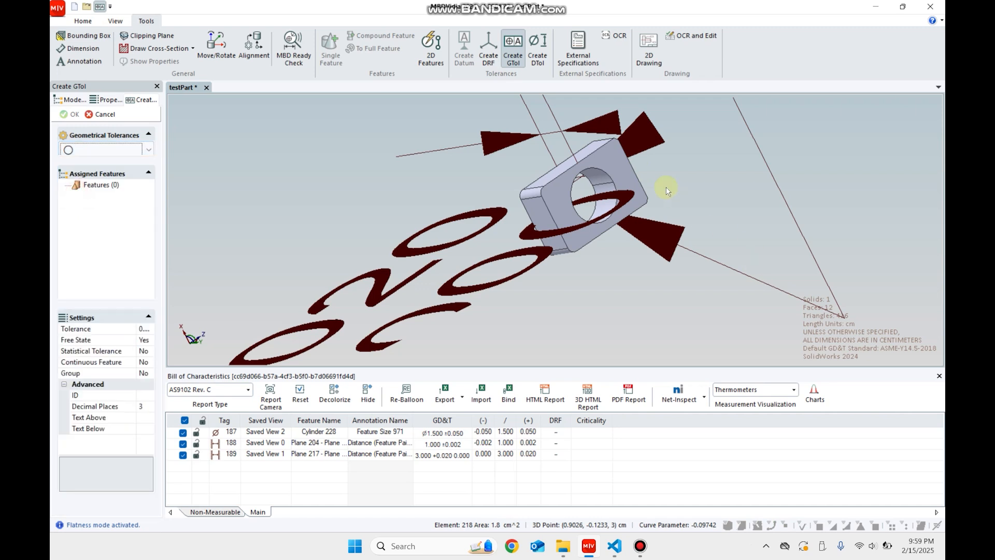
{"action": "left_click", "coordinate": [600, 179]}
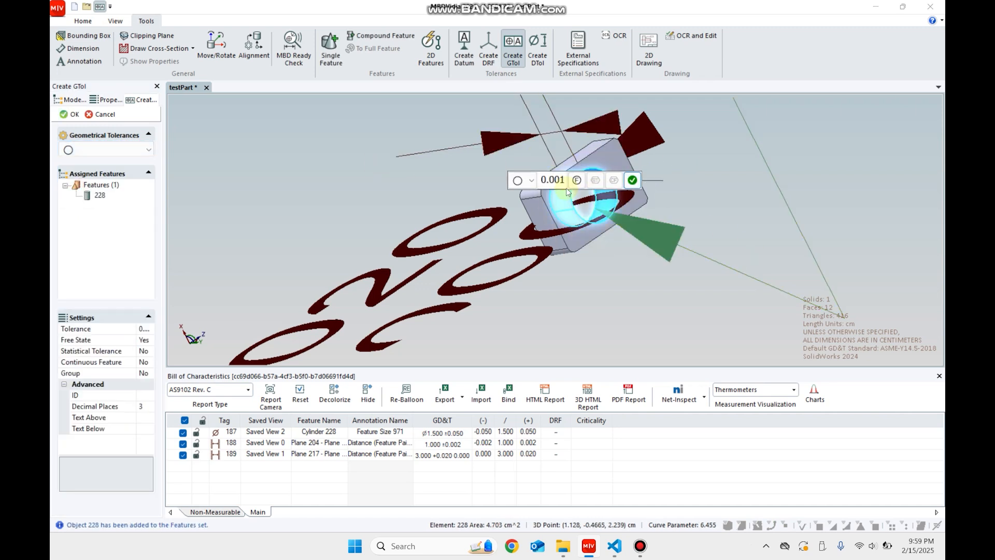
{"action": "double_click", "coordinate": [551, 179]}
{"action": "type", "text": "0.02"}
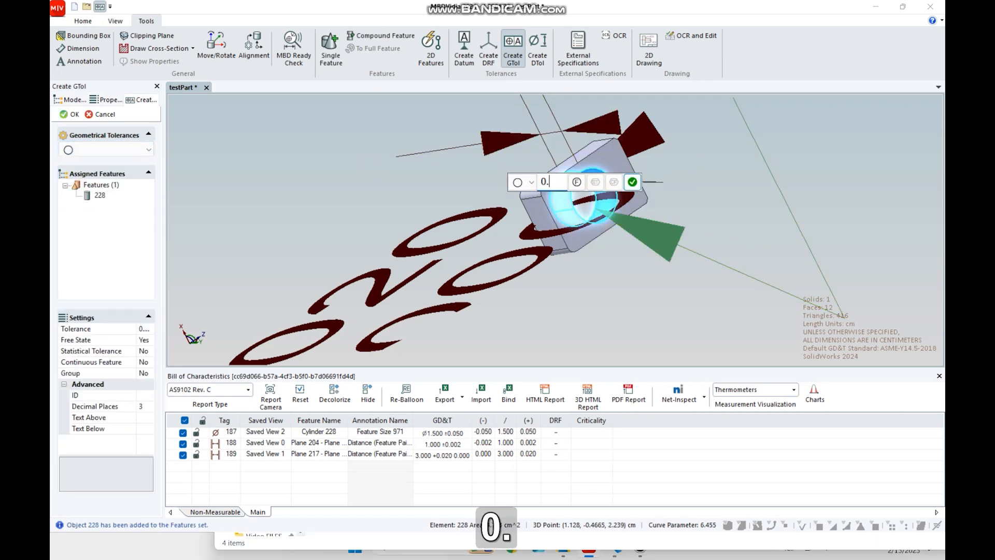
{"action": "left_click", "coordinate": [632, 181]}
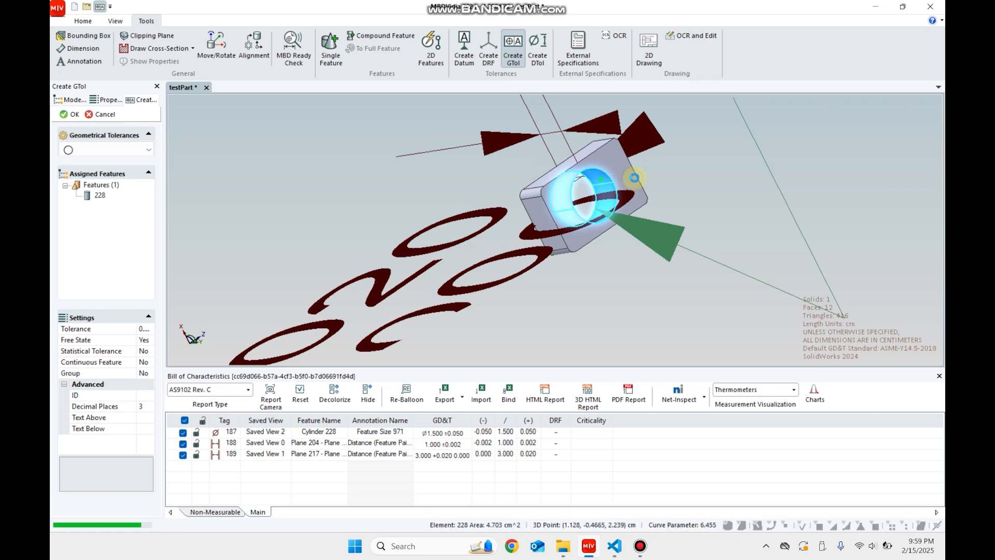
- Create a flatness geometric tolerance of 0.005 with the M (maximum material) modifier on the large face pierced by the hole
{"action": "key", "text": "g"}
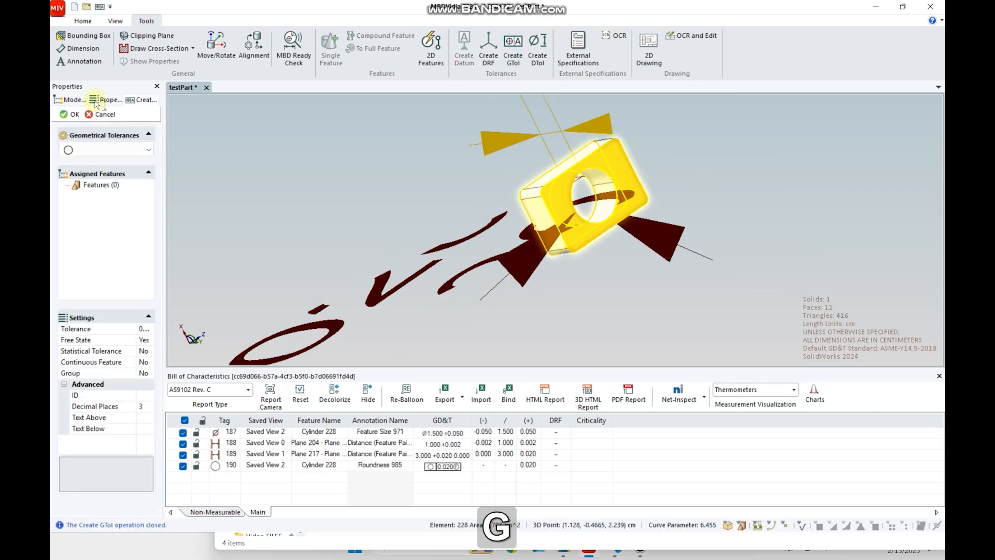
{"action": "left_click", "coordinate": [70, 150]}
{"action": "left_click", "coordinate": [95, 169]}
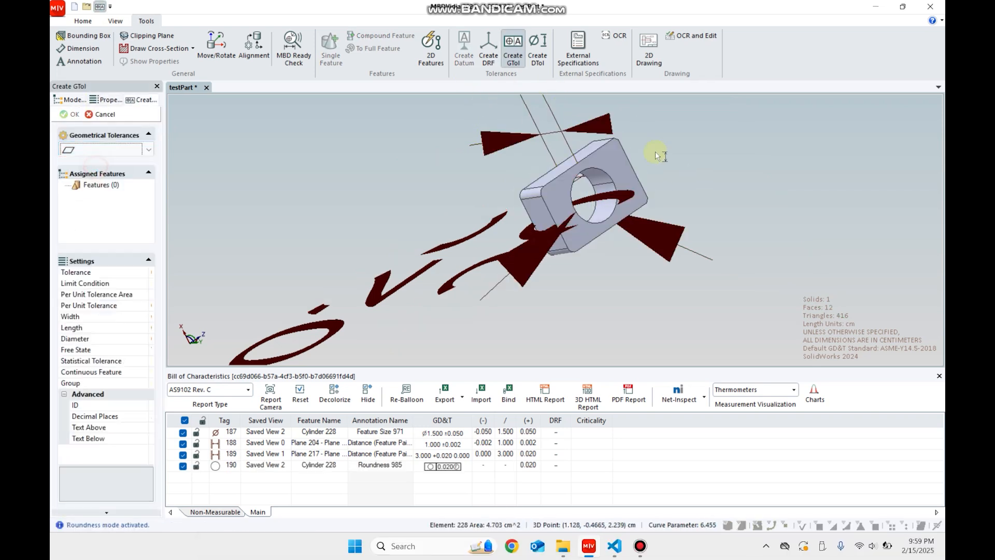
{"action": "left_click", "coordinate": [617, 150]}
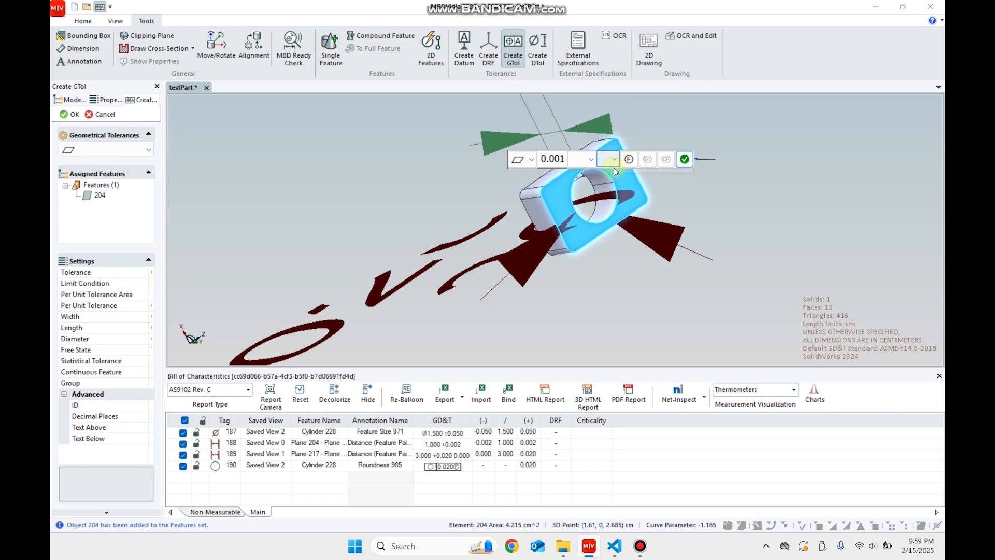
{"action": "left_click", "coordinate": [551, 159]}
{"action": "type", "text": "0.005"}
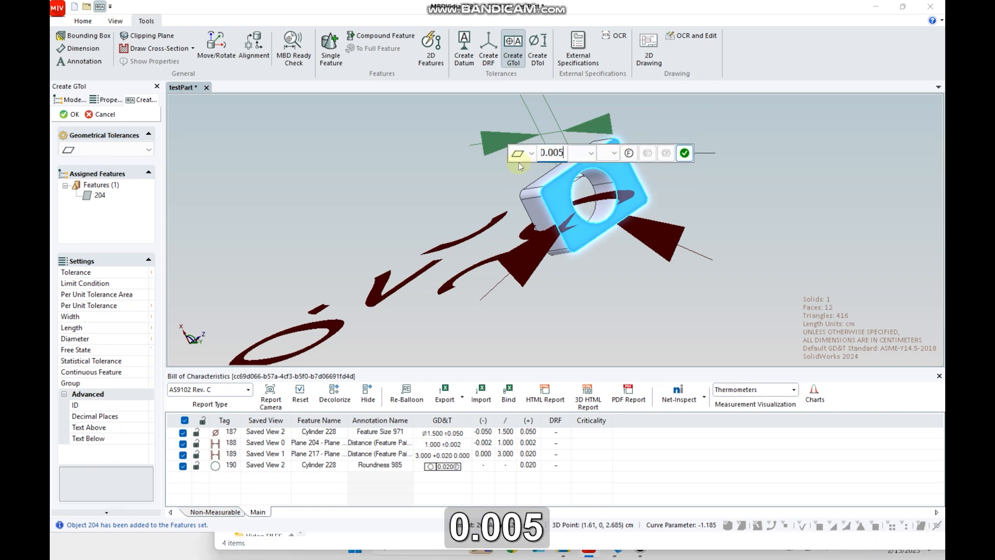
{"action": "left_click", "coordinate": [589, 156]}
{"action": "left_click", "coordinate": [584, 181]}
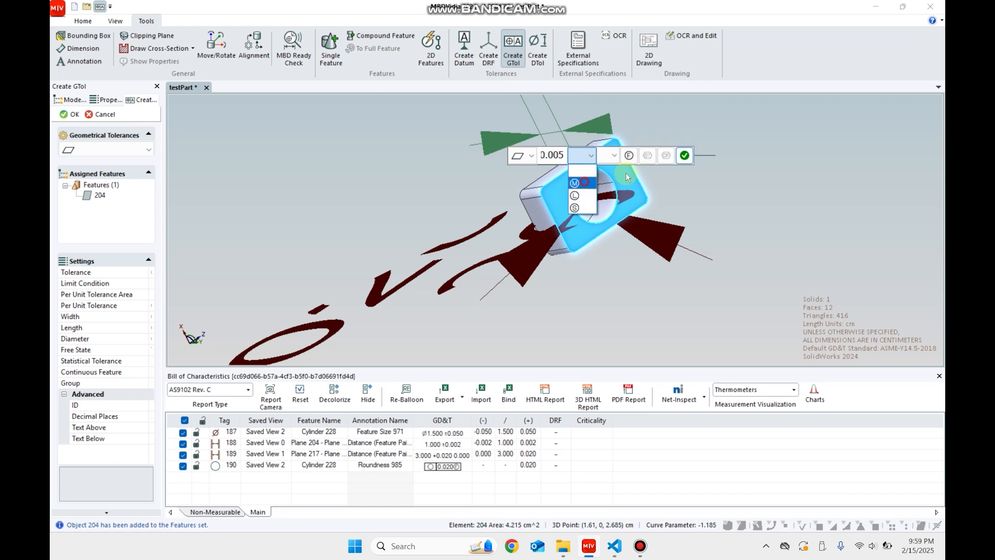
{"action": "left_click", "coordinate": [684, 156]}
{"action": "left_click", "coordinate": [695, 175]}
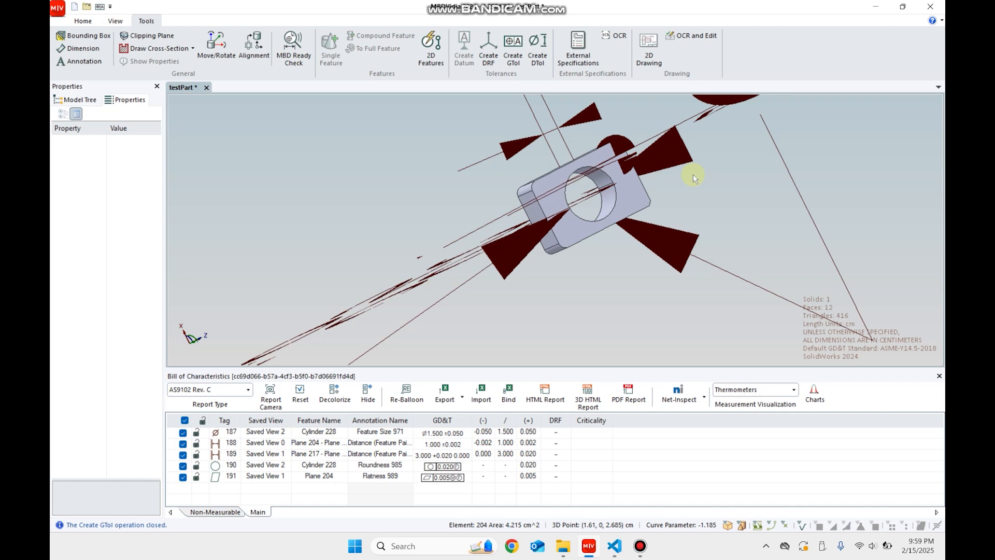
- Delete all size, distance, roundness and flatness tolerances from the Bill of Characteristics
{"action": "left_click", "coordinate": [501, 435]}
{"action": "key", "text": "Delete"}
{"action": "left_click", "coordinate": [538, 428]}
{"action": "key", "text": "Delete"}
{"action": "right_click", "coordinate": [538, 432]}
{"action": "left_click", "coordinate": [549, 484]}
{"action": "right_click", "coordinate": [538, 431]}
{"action": "left_click", "coordinate": [549, 484]}
{"action": "right_click", "coordinate": [538, 432]}
{"action": "left_click", "coordinate": [571, 421]}
- Switch to Visual Studio Code to run MBDMacro.ahk, and return to testPart in MBDVidia
{"action": "left_click", "coordinate": [619, 549]}
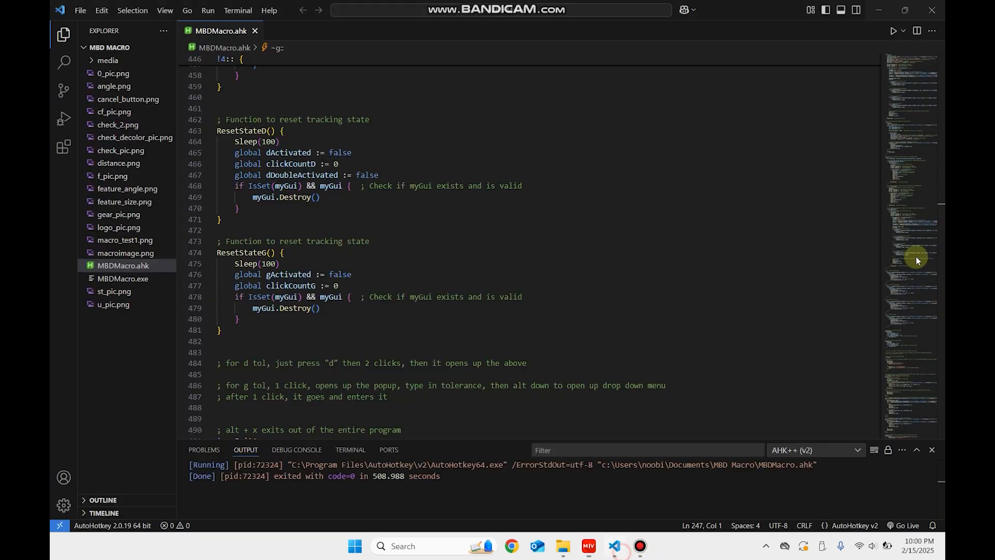
{"action": "left_click", "coordinate": [894, 31]}
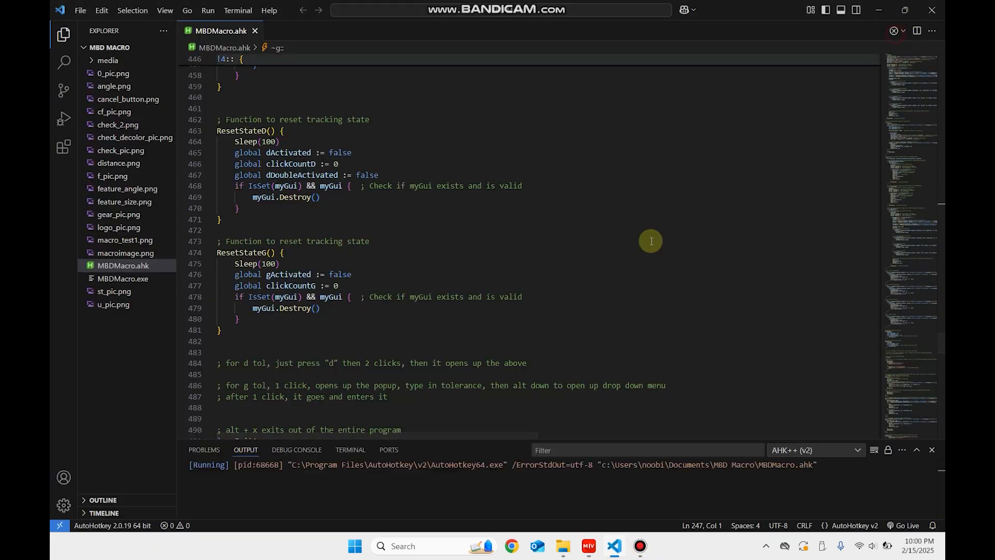
{"action": "left_click", "coordinate": [586, 547]}
{"action": "left_click", "coordinate": [692, 256]}
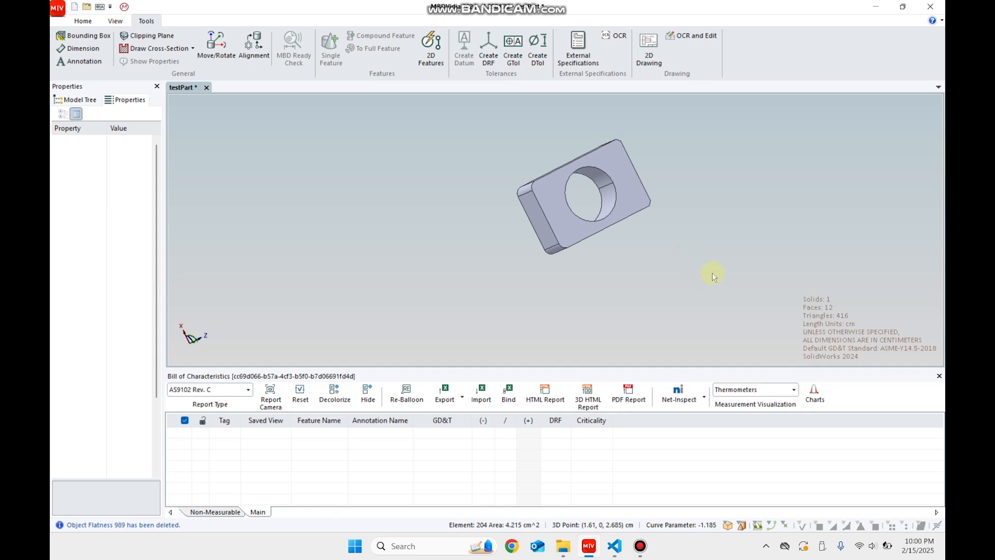
- Create a Feature Size tolerance of ±0.05 on the hole's cylindrical face, entering the value in the macro's tolerance prompt
{"action": "middle_click_drag", "start_coordinate": [660, 275], "coordinate": [600, 297], "text": "ctrl"}
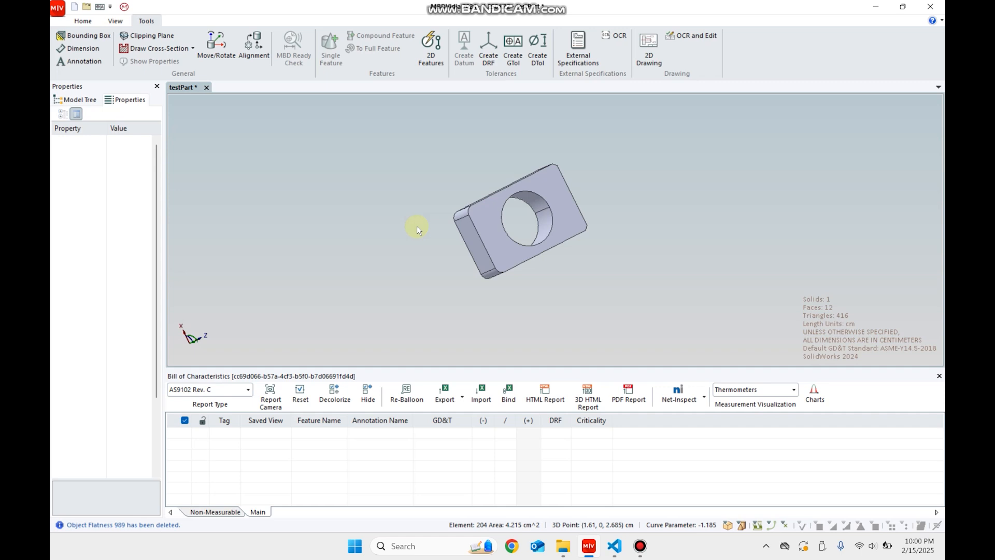
{"action": "middle_click_drag", "start_coordinate": [684, 228], "coordinate": [664, 265], "text": "ctrl"}
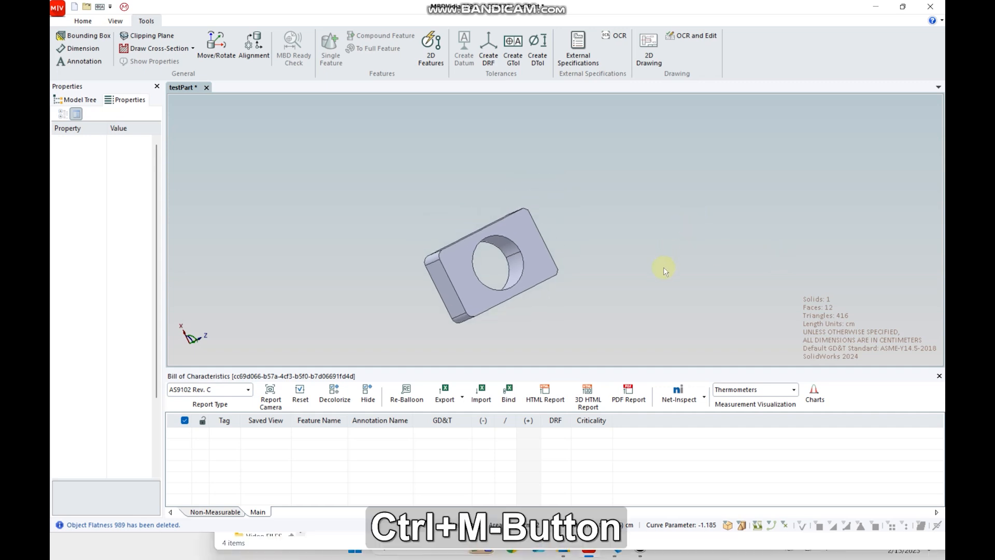
{"action": "key", "text": "d"}
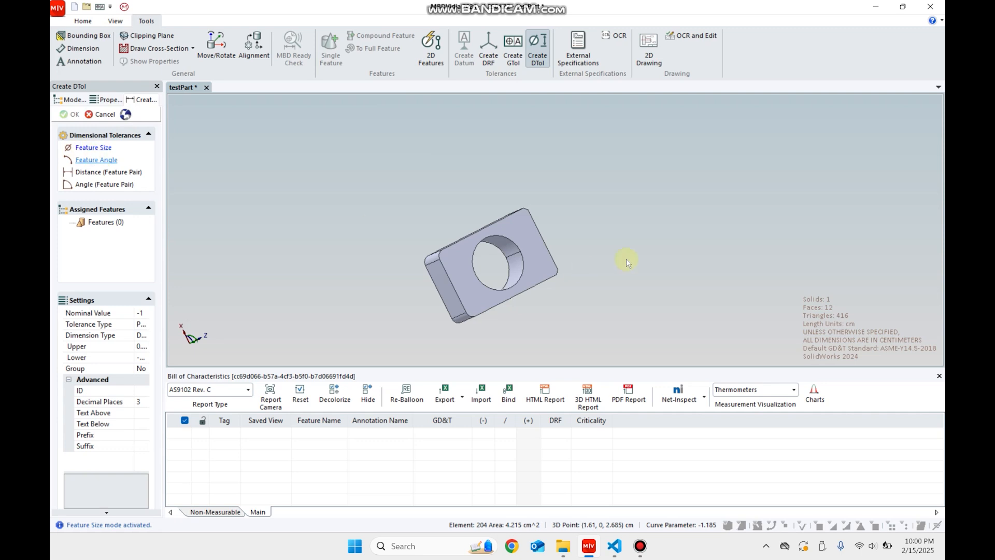
{"action": "left_click", "coordinate": [510, 245]}
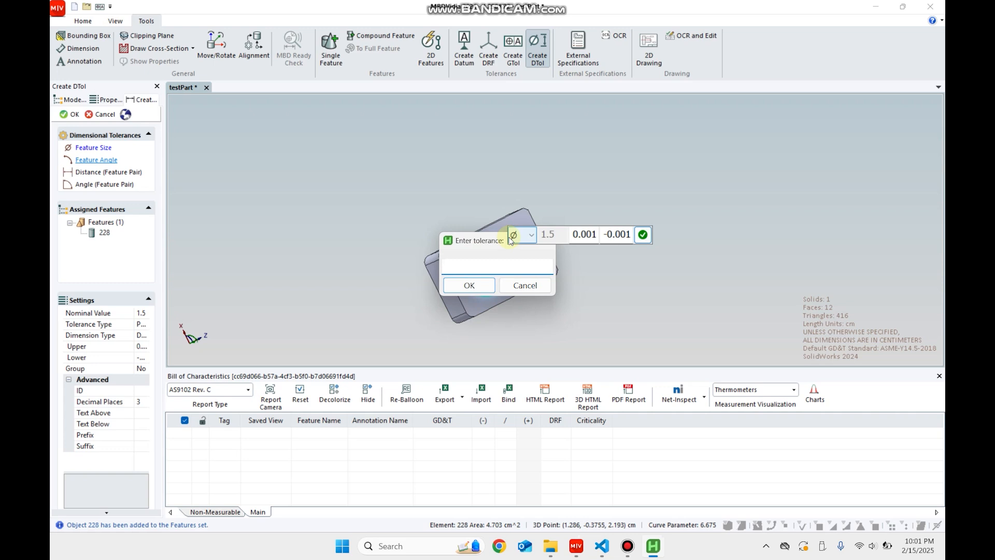
{"action": "type", "text": "0.05"}
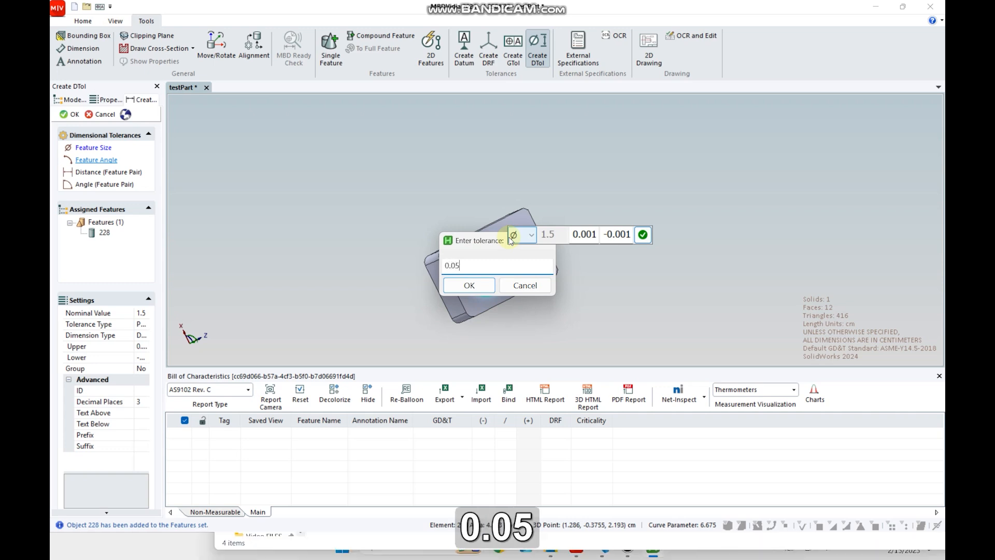
{"action": "key", "text": "Return"}
{"action": "key", "text": "Return"}
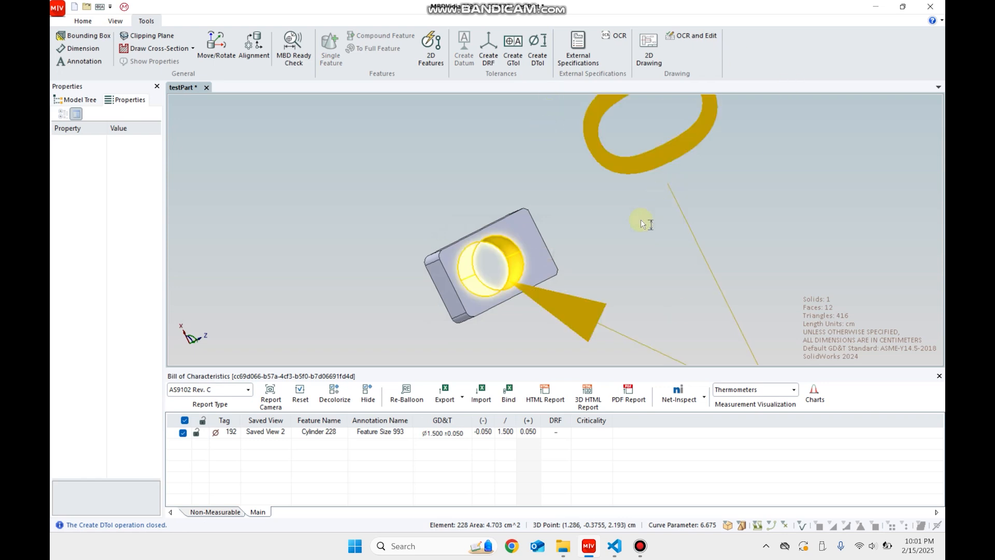
- Start Create DTol and cycle its type through Feature Angle, Distance (Feature Pair) and Angle (Feature Pair) back to Feature Size
{"action": "key", "text": "d"}
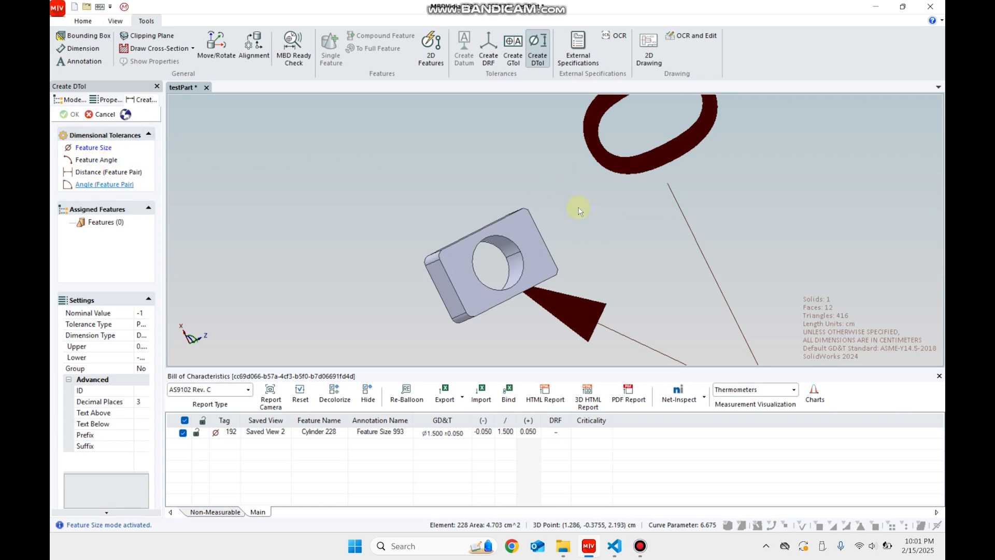
{"action": "key", "text": "alt+2"}
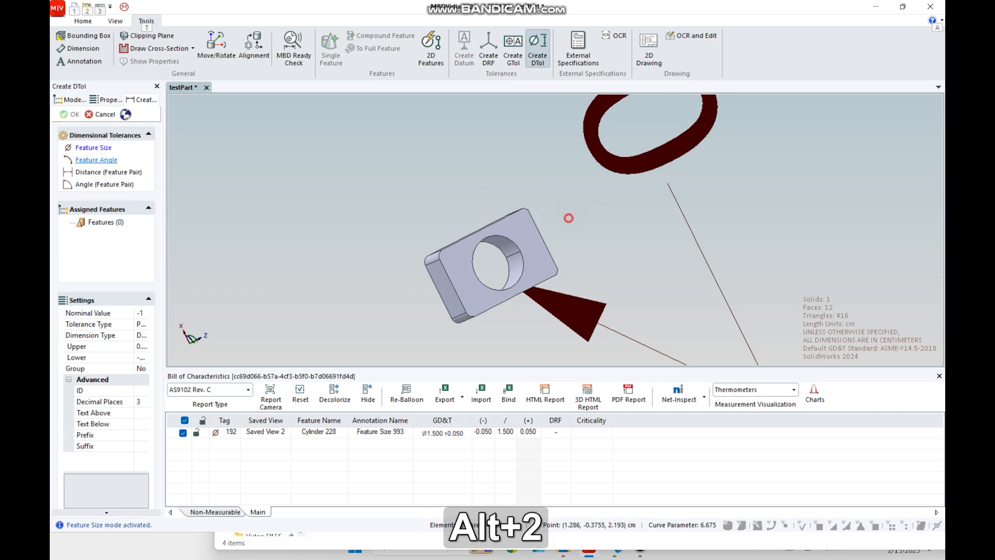
{"action": "key", "text": "alt+3"}
{"action": "key", "text": "alt+4"}
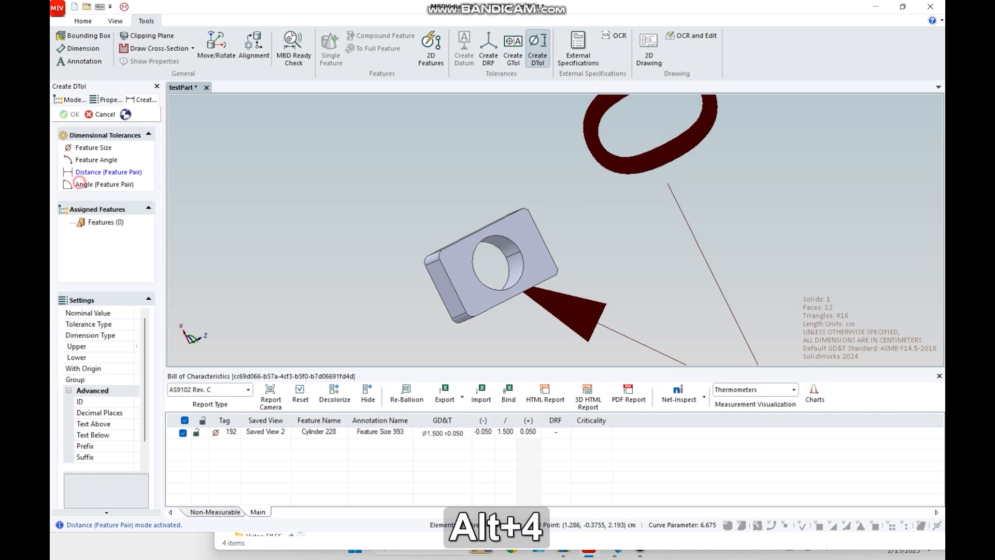
{"action": "key", "text": "alt+1"}
{"action": "key", "text": "alt"}
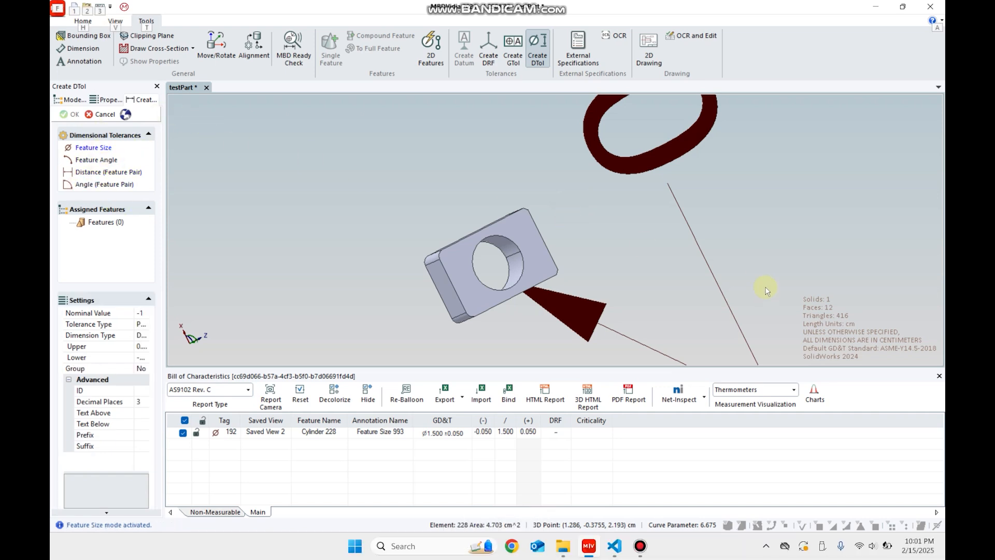
- Create a Distance (Feature Pair) tolerance of ±0.01 between the block's two opposite end faces
{"action": "key", "text": "alt+3"}
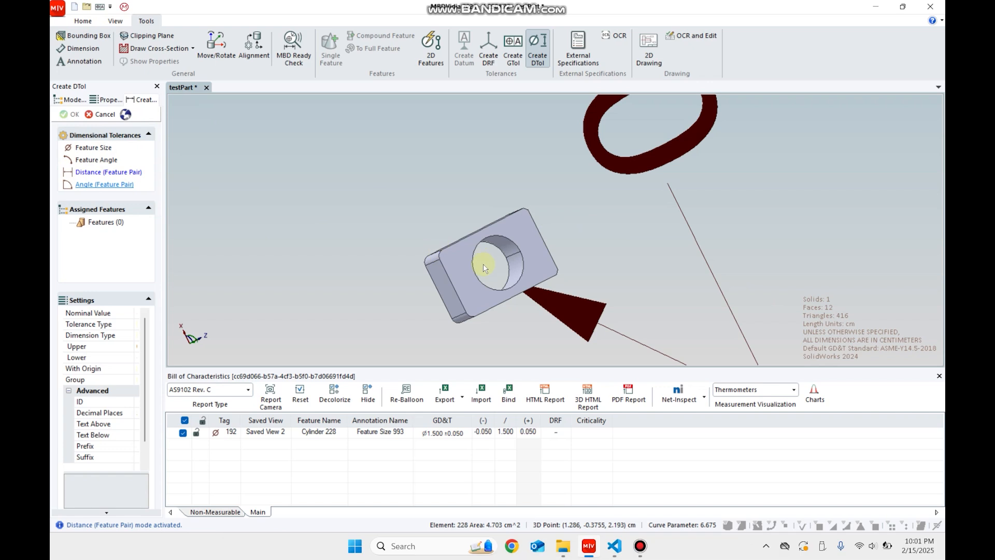
{"action": "middle_click_drag", "start_coordinate": [530, 291], "coordinate": [482, 223]}
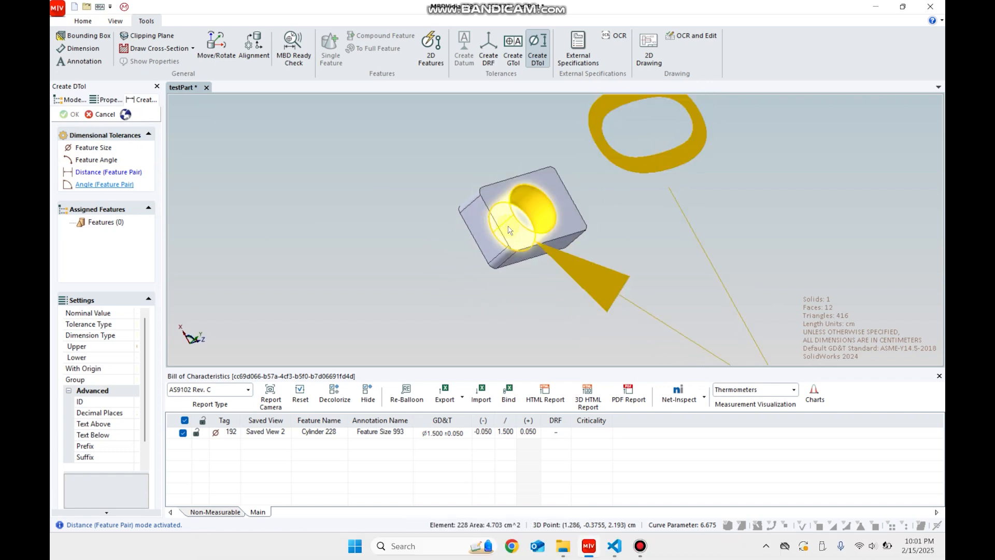
{"action": "left_click", "coordinate": [480, 224]}
{"action": "middle_click_drag", "start_coordinate": [613, 218], "coordinate": [460, 254]}
{"action": "left_click", "coordinate": [460, 255]}
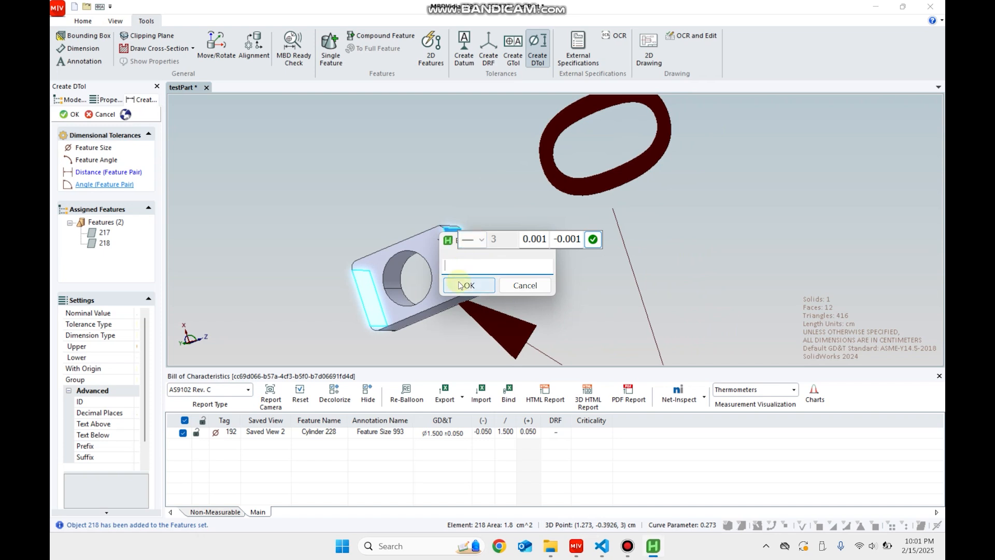
{"action": "type", "text": "0.01"}
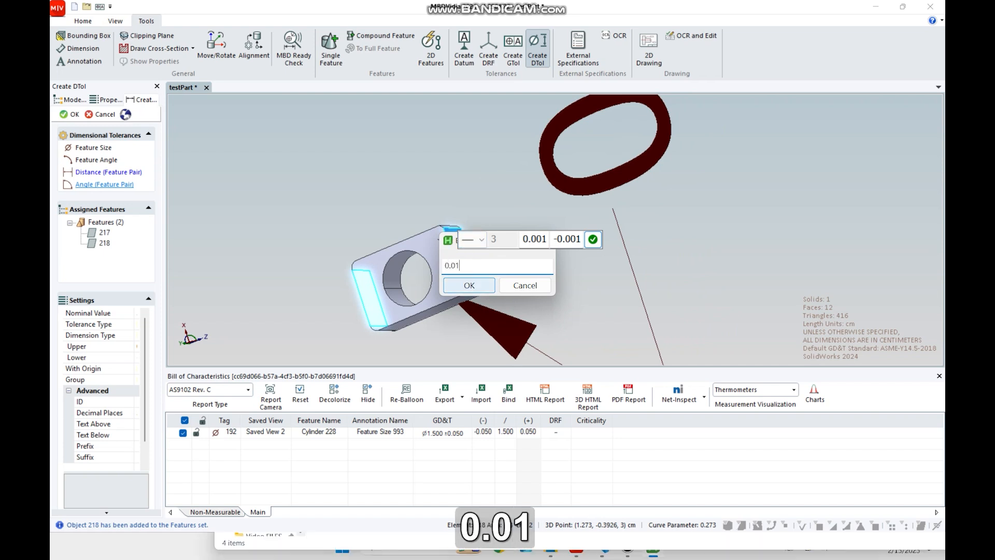
{"action": "left_click", "coordinate": [460, 285]}
{"action": "key", "text": "Return"}
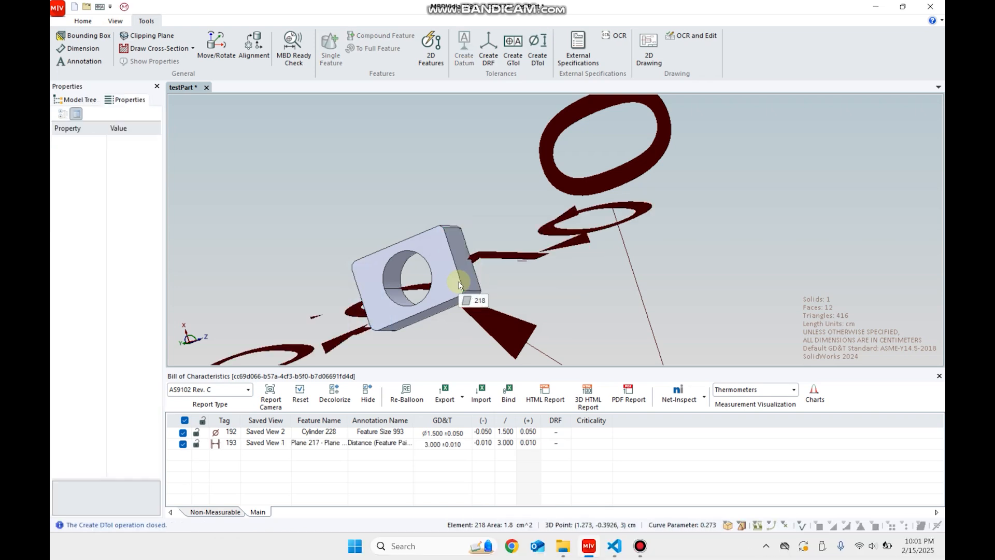
- Create a Distance (Feature Pair) tolerance of ±0.05 between the block's two long side faces
{"action": "middle_click_drag", "start_coordinate": [459, 284], "coordinate": [628, 283]}
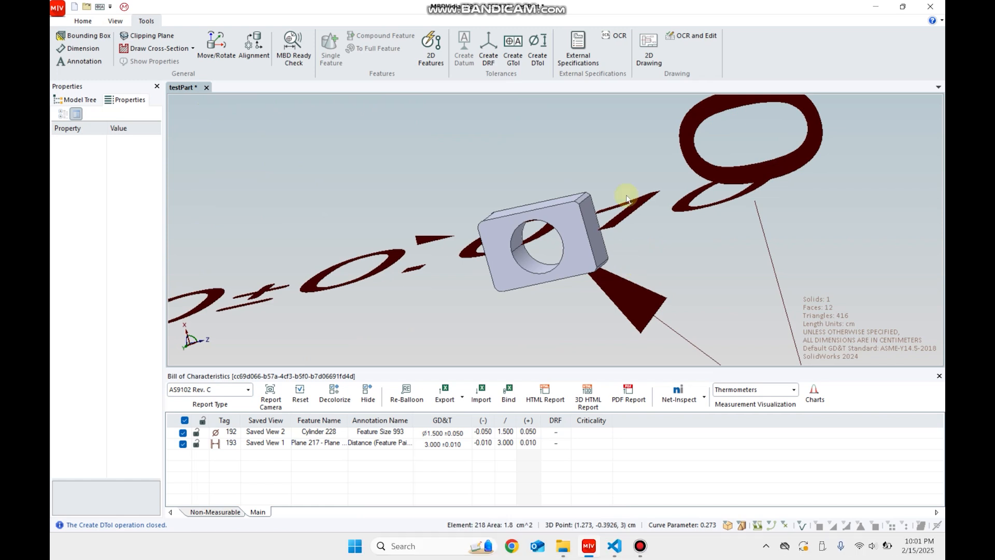
{"action": "key", "text": "d"}
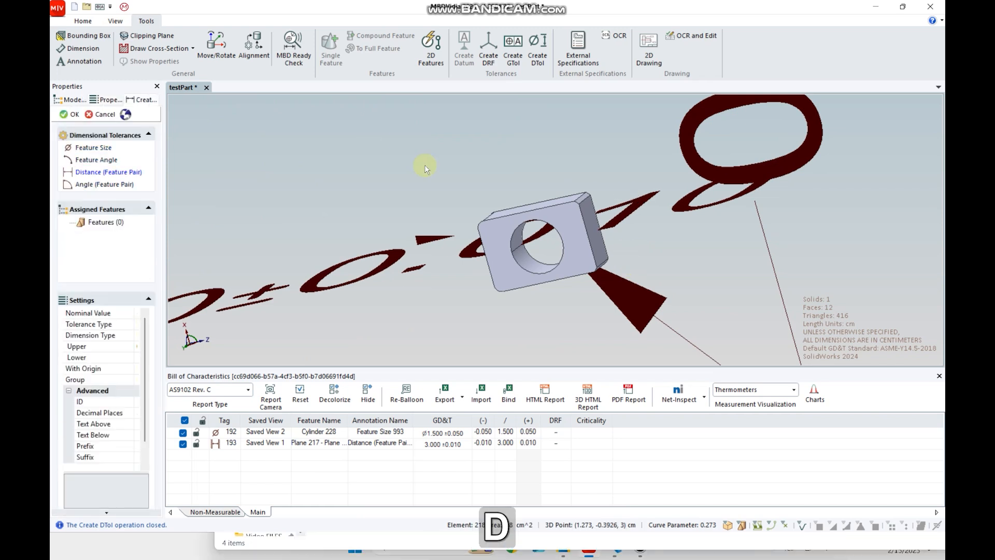
{"action": "key", "text": "alt+3"}
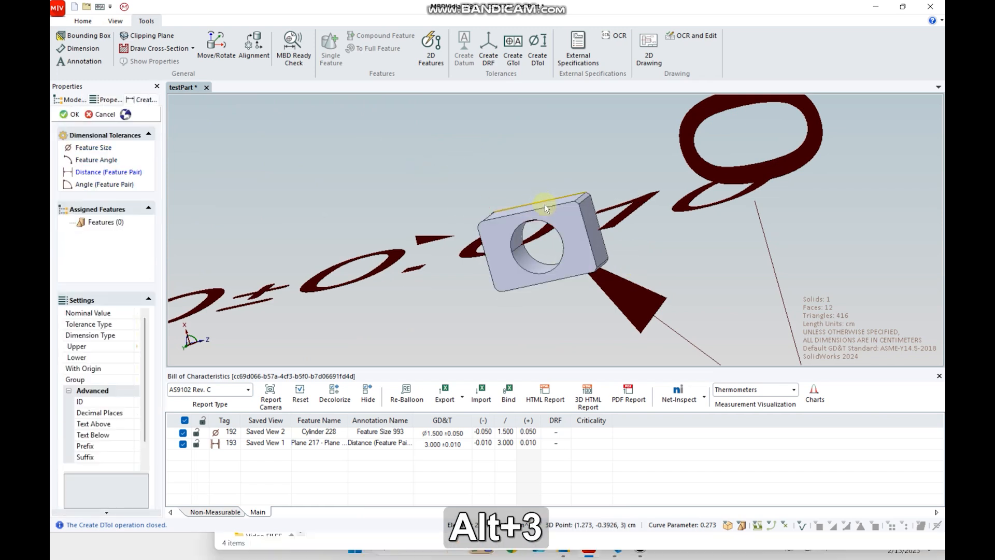
{"action": "left_click", "coordinate": [537, 216]}
{"action": "middle_click_drag", "start_coordinate": [537, 217], "coordinate": [594, 229]}
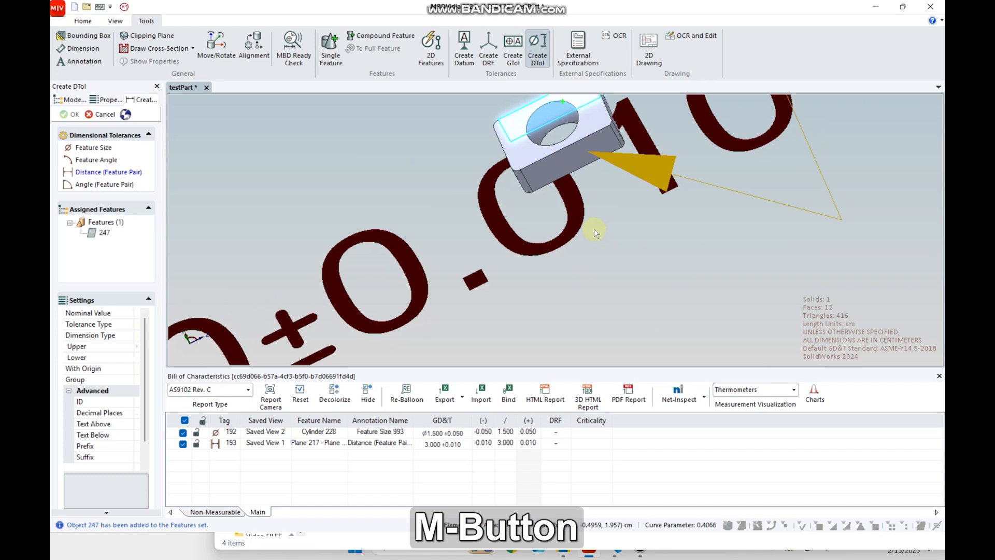
{"action": "left_click", "coordinate": [564, 157]}
{"action": "type", "text": "0.05"}
{"action": "key", "text": "Return"}
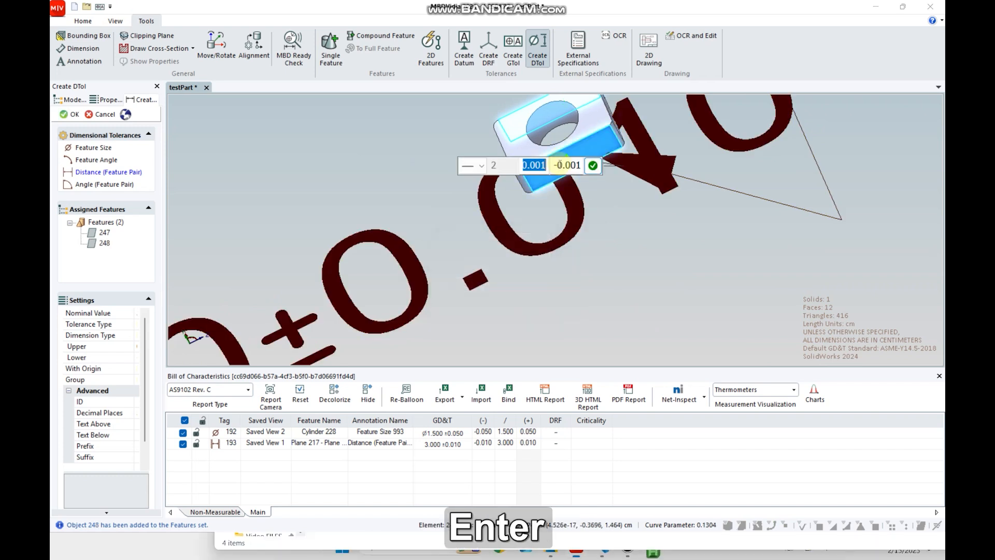
- Create a Roundness geometric tolerance of 0.05 on the hole's cylindrical face, entering the value in the macro's tolerance prompt
{"action": "middle_click_drag", "start_coordinate": [613, 182], "coordinate": [784, 189], "text": "ctrl"}
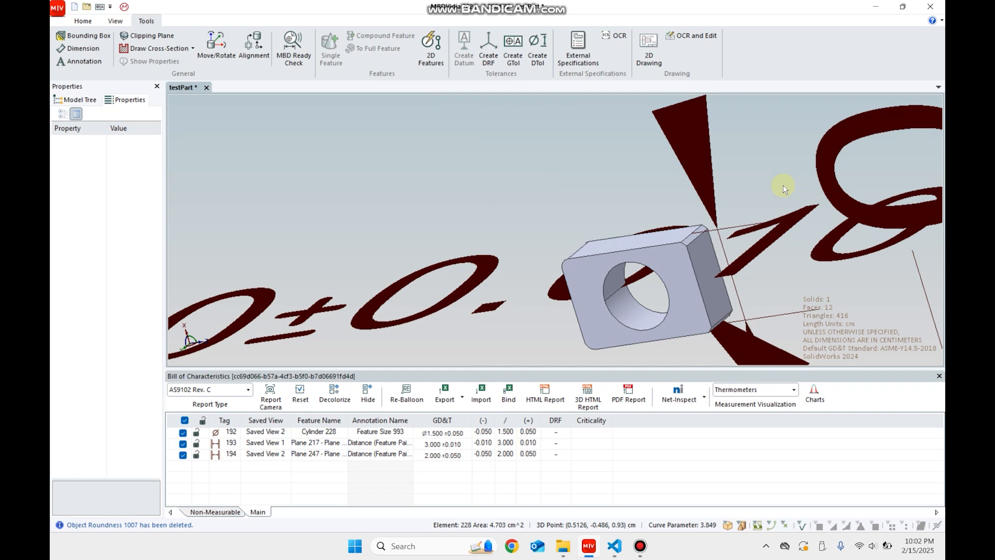
{"action": "key", "text": "g"}
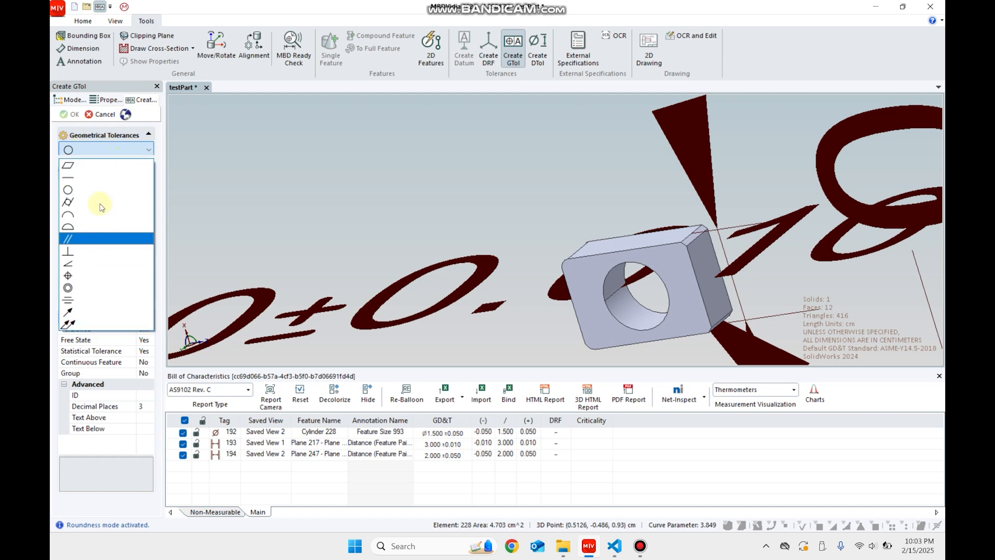
{"action": "left_click", "coordinate": [132, 148]}
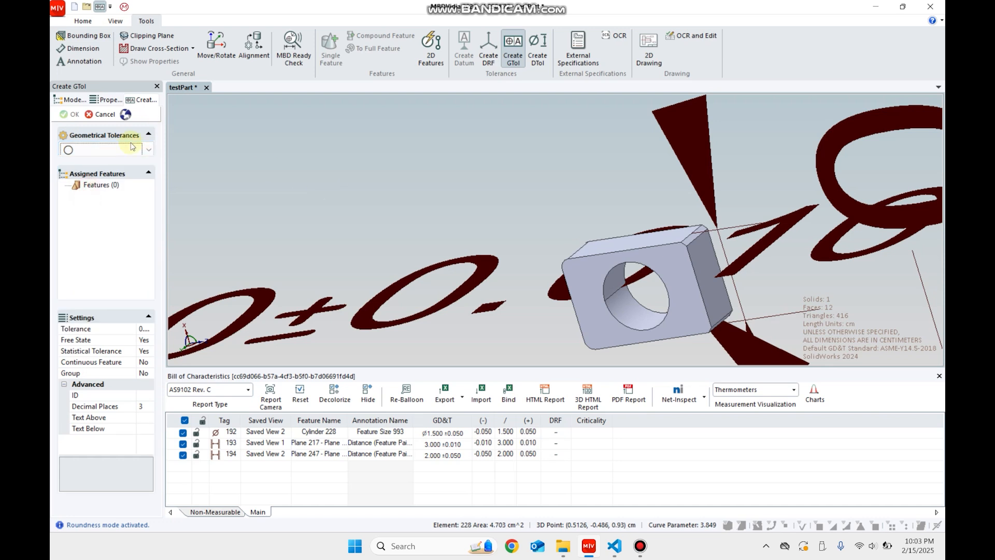
{"action": "left_click", "coordinate": [627, 311]}
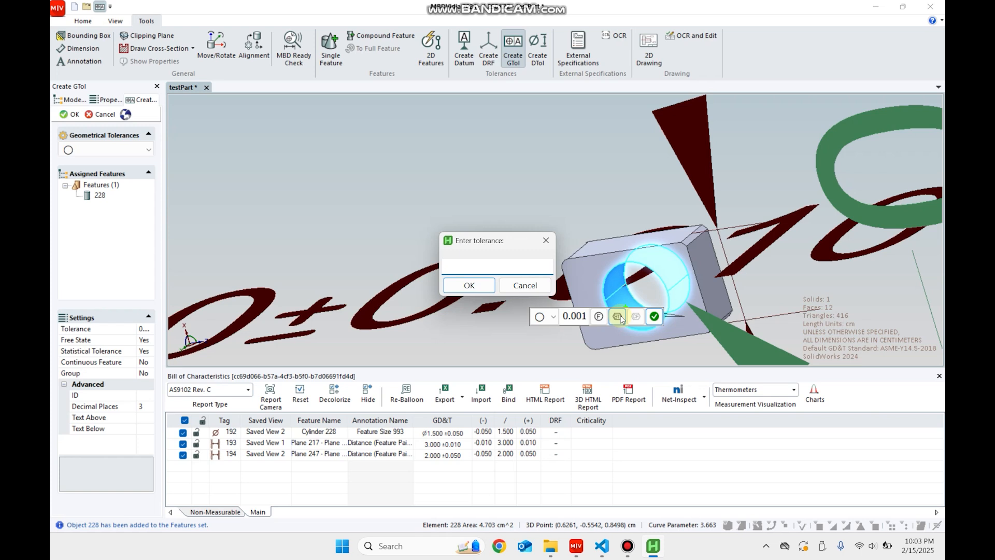
{"action": "type", "text": "0.05"}
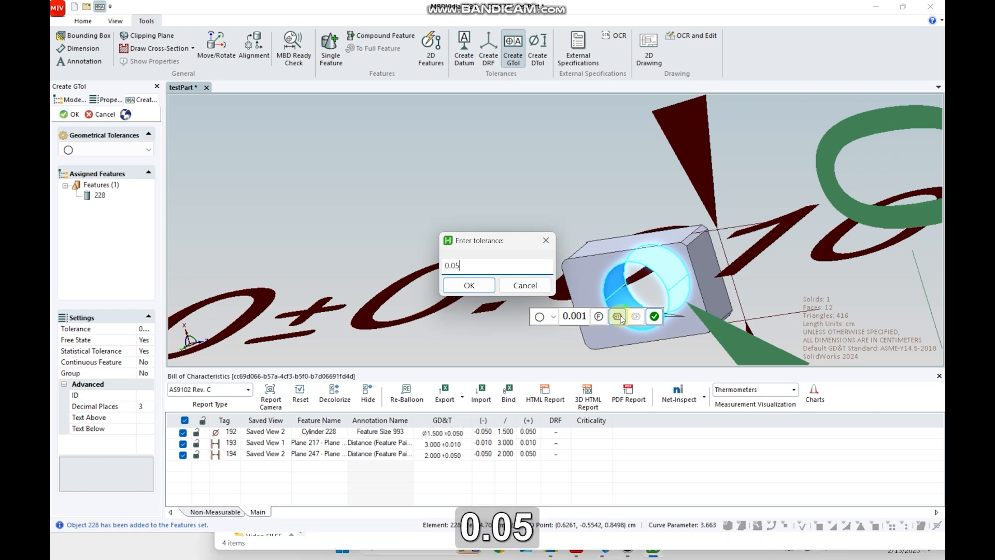
{"action": "key", "text": "Return"}
{"action": "left_click", "coordinate": [622, 318]}
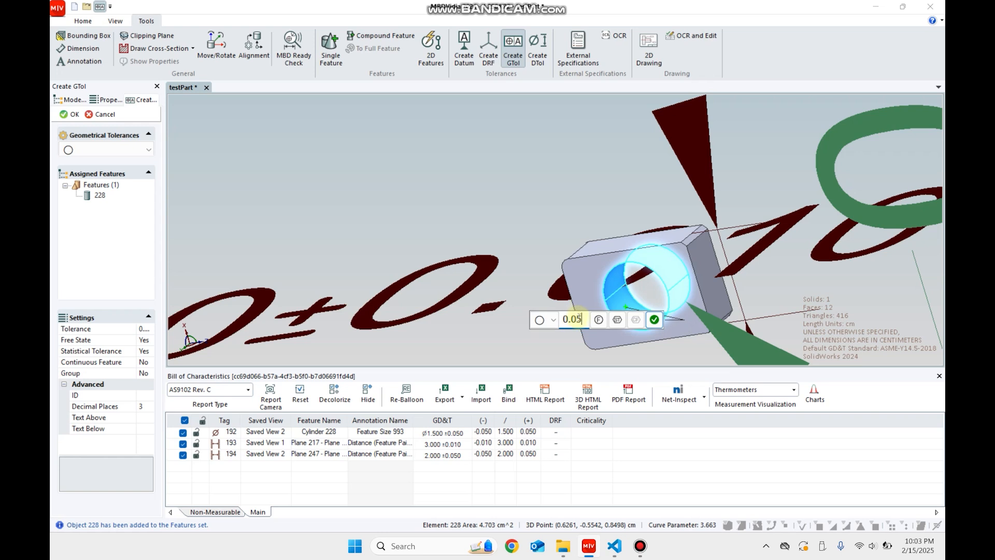
{"action": "left_click", "coordinate": [615, 321]}
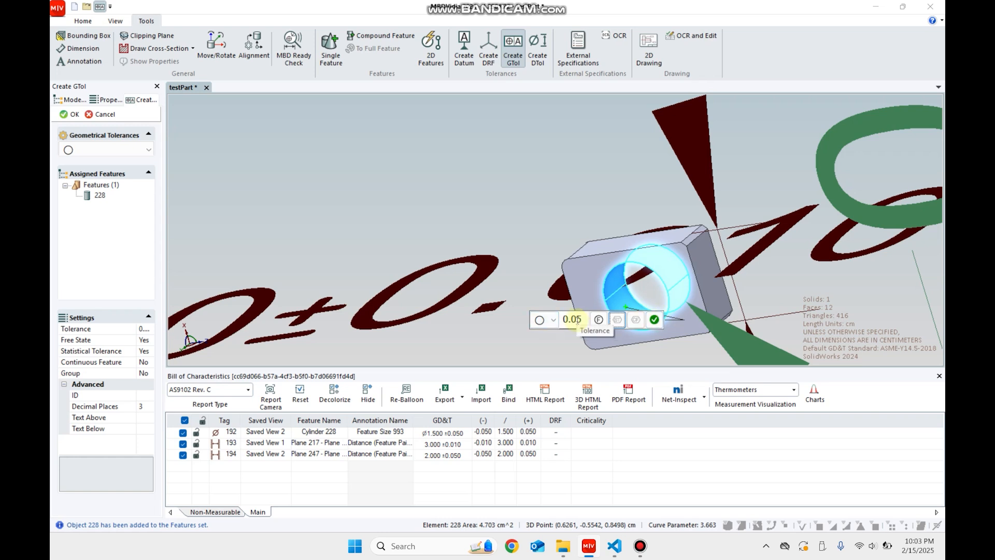
{"action": "key", "text": "Return"}
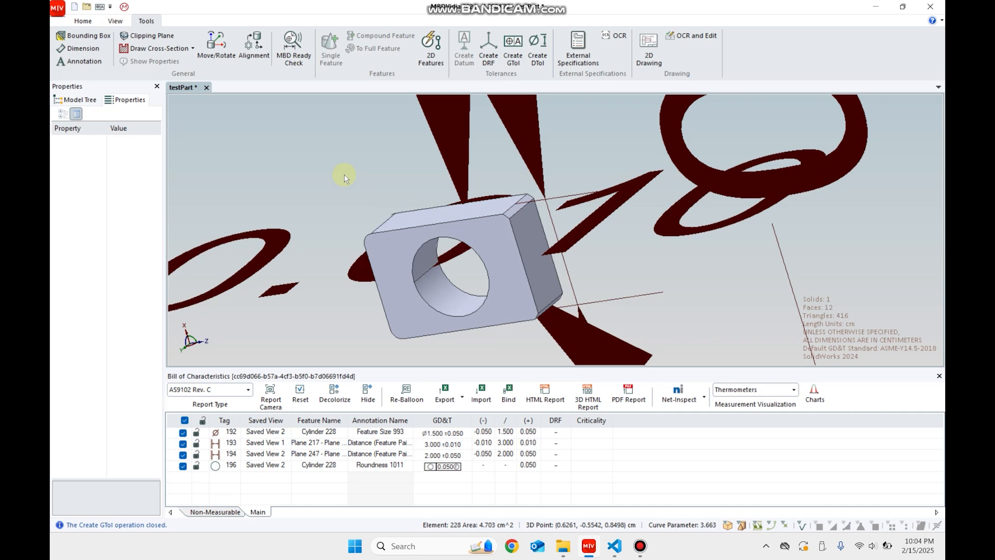
{"action": "key", "text": "d"}
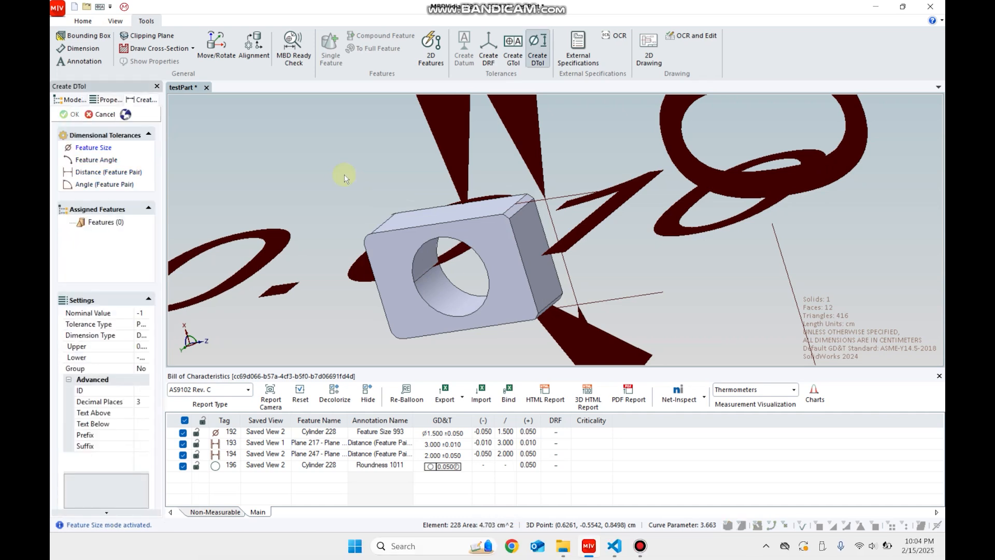
{"action": "key", "text": "alt+2"}
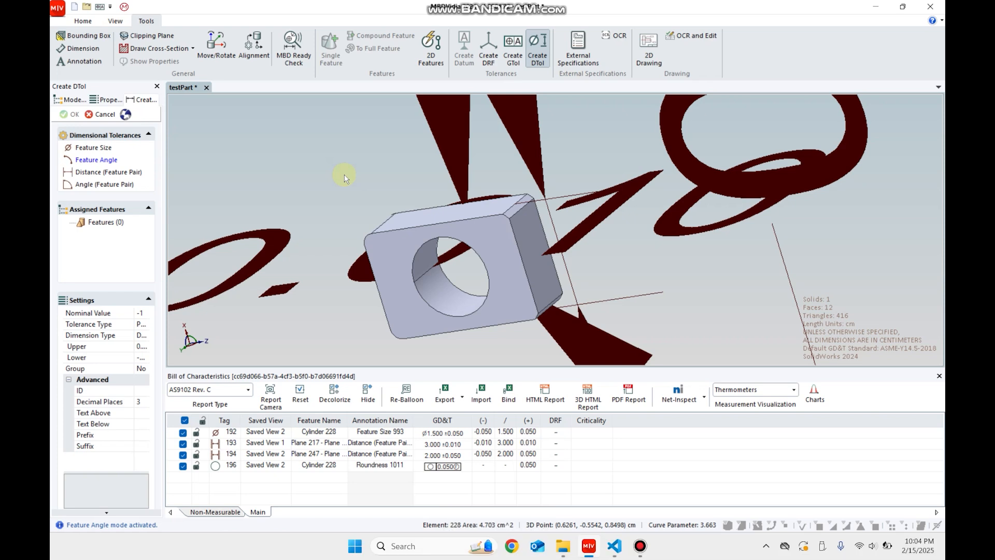
{"action": "middle_click_drag", "start_coordinate": [582, 167], "coordinate": [586, 164]}
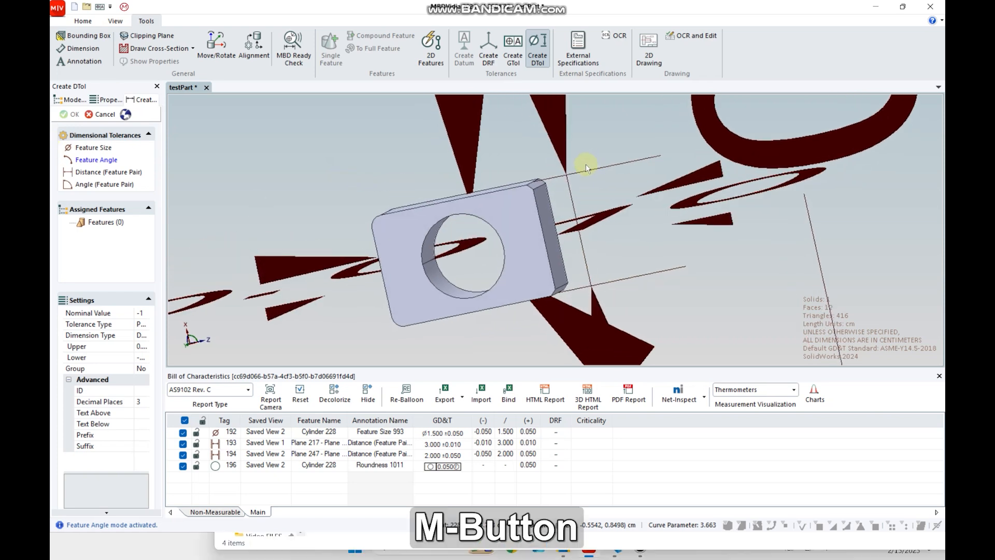
{"action": "left_click", "coordinate": [516, 155]}
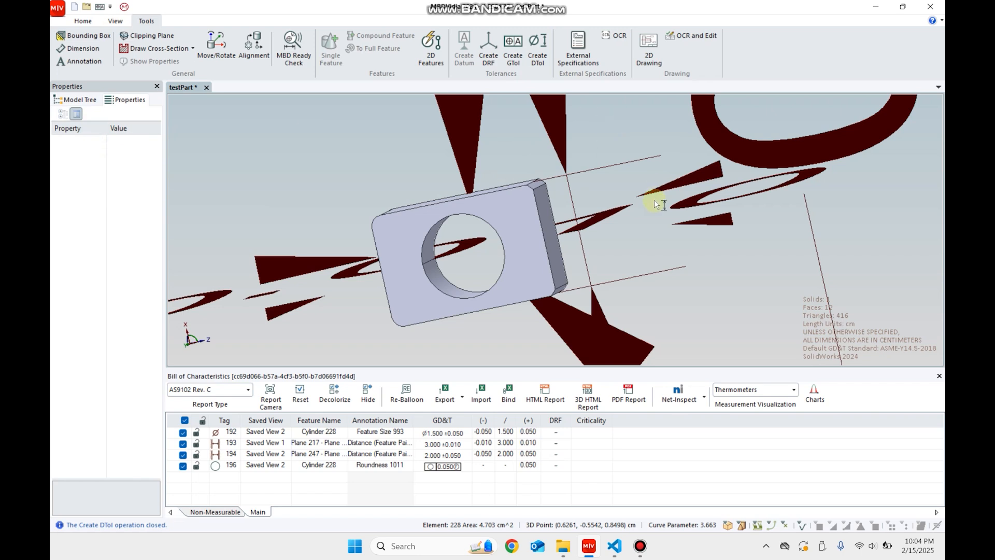
- Try to create a Distance (Feature Pair) tolerance between the block's two long side faces
{"action": "key", "text": "d"}
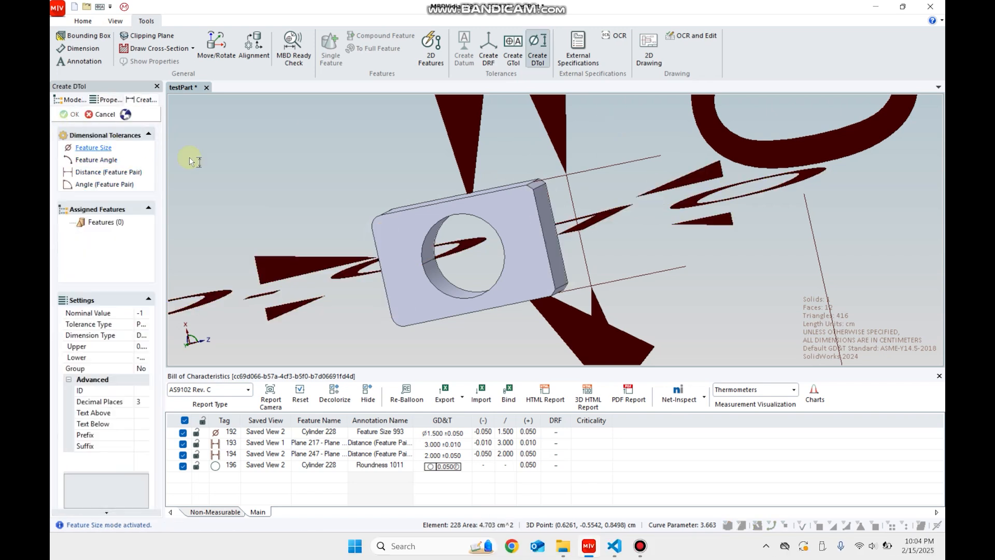
{"action": "key", "text": "alt+3"}
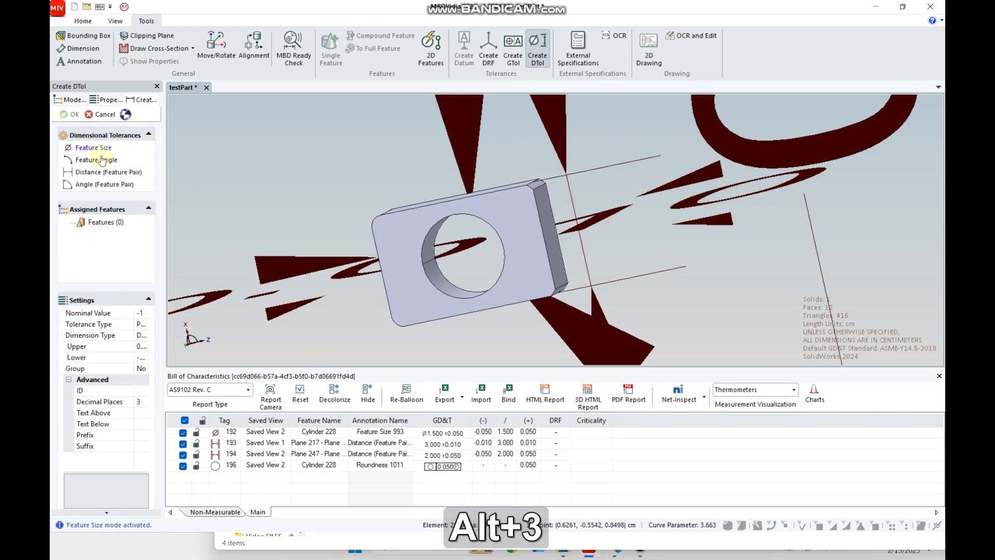
{"action": "middle_click_drag", "start_coordinate": [407, 139], "coordinate": [416, 162]}
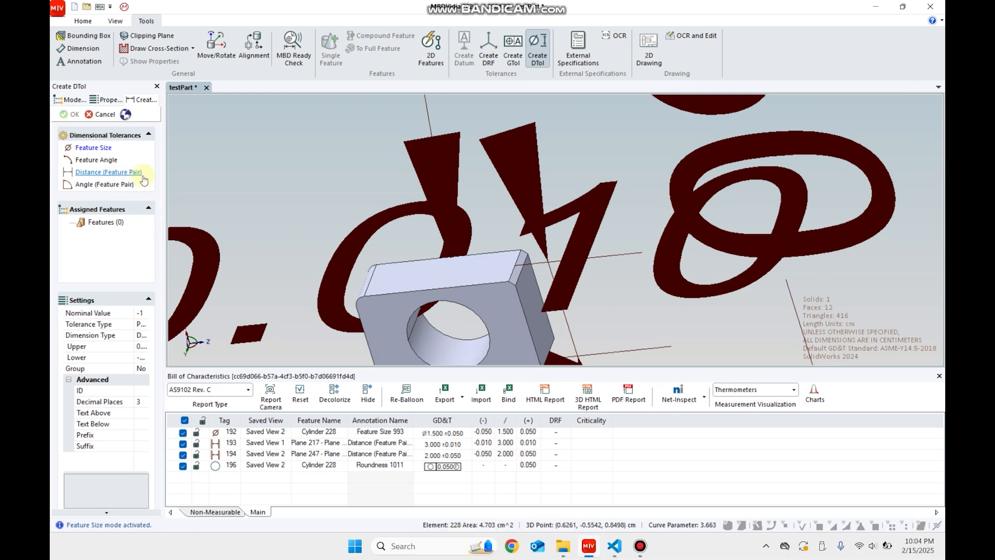
{"action": "key", "text": "alt+3"}
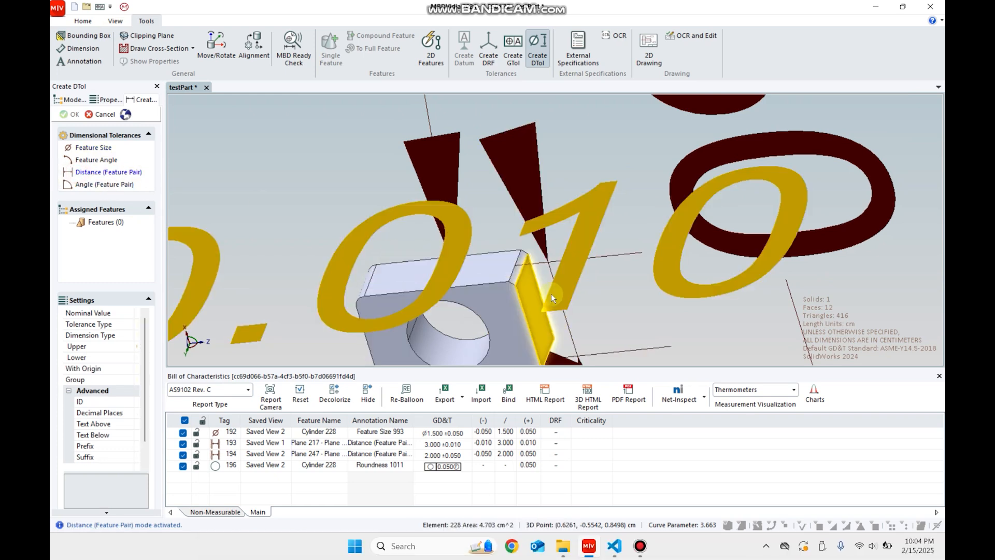
{"action": "left_click", "coordinate": [512, 286]}
{"action": "middle_click_drag", "start_coordinate": [521, 291], "coordinate": [508, 104]}
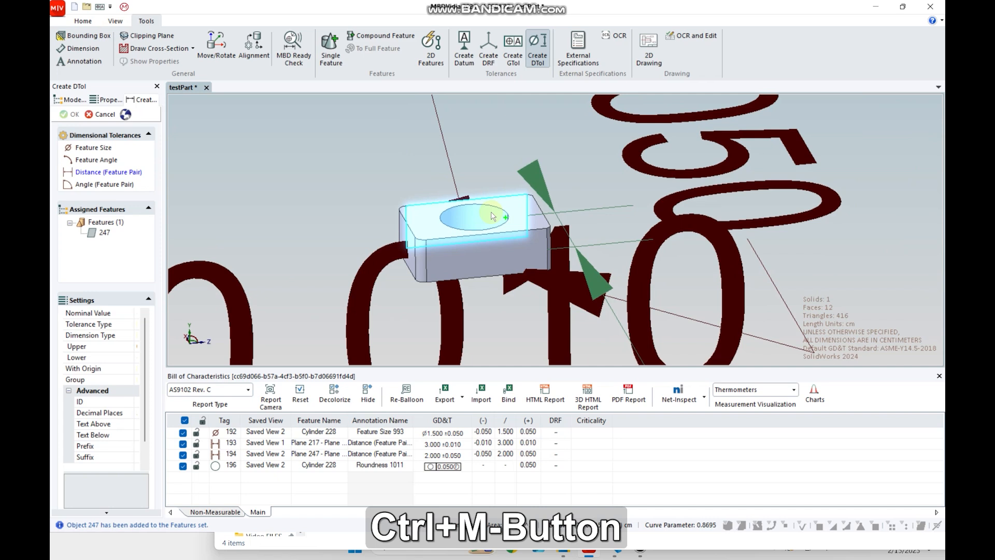
{"action": "left_click", "coordinate": [449, 264]}
{"action": "key", "text": "Return"}
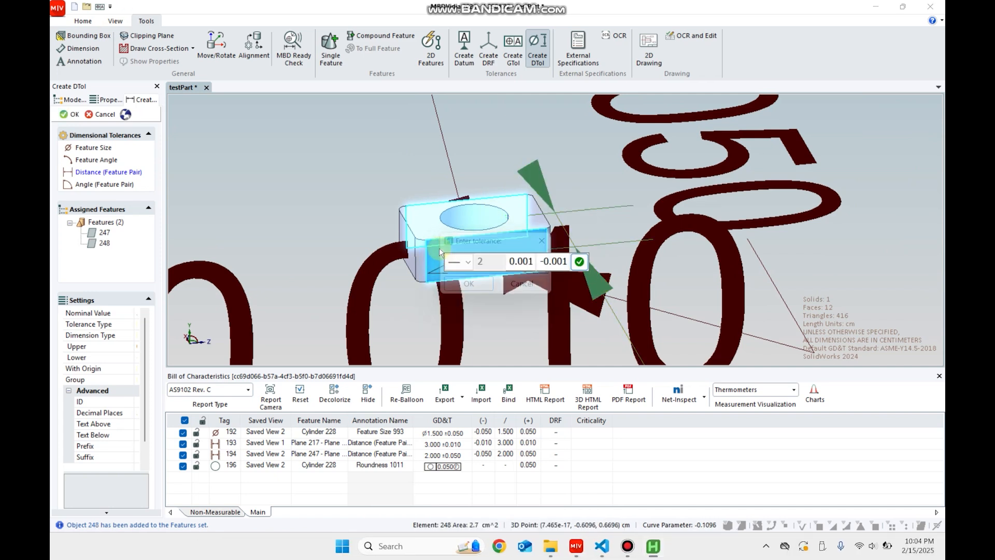
- Try to create a Flatness geometric tolerance on a side face of the block
{"action": "middle_click_drag", "start_coordinate": [612, 192], "coordinate": [654, 199], "text": "ctrl"}
{"action": "key", "text": "g"}
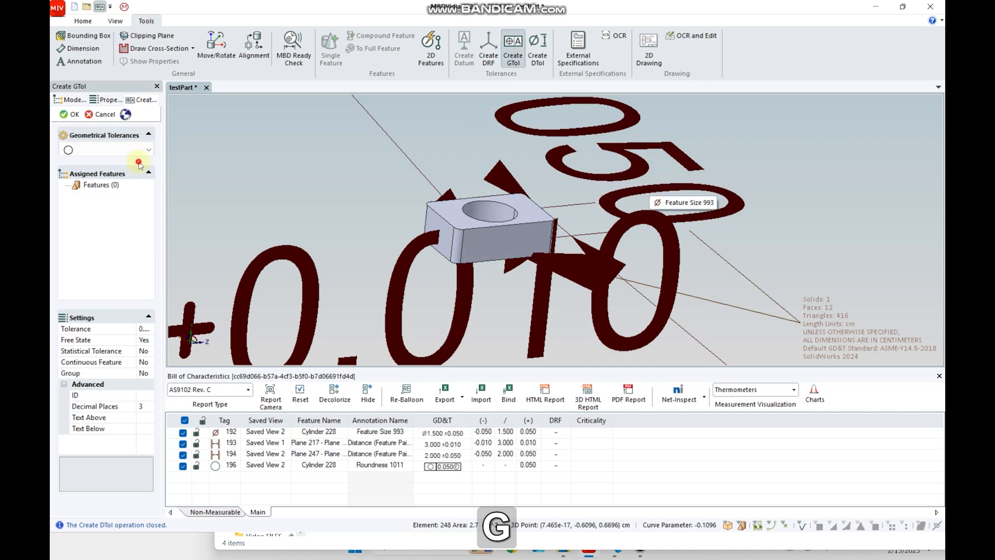
{"action": "left_click", "coordinate": [130, 150]}
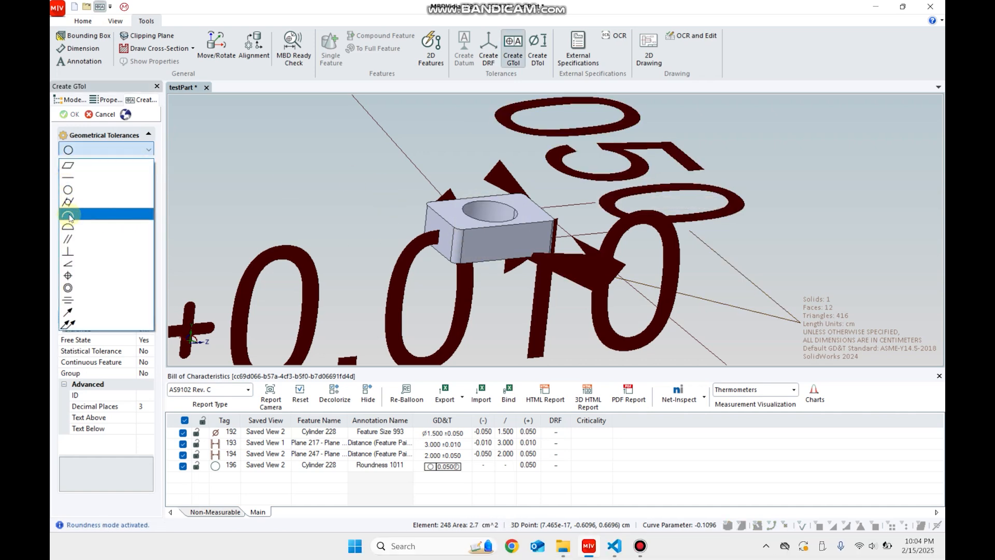
{"action": "left_click", "coordinate": [84, 165]}
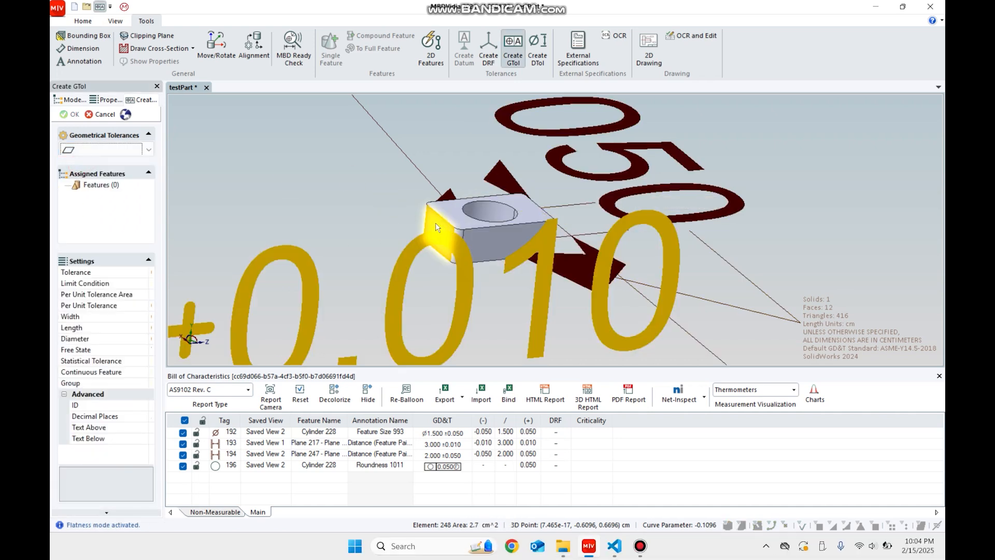
{"action": "left_click", "coordinate": [459, 239]}
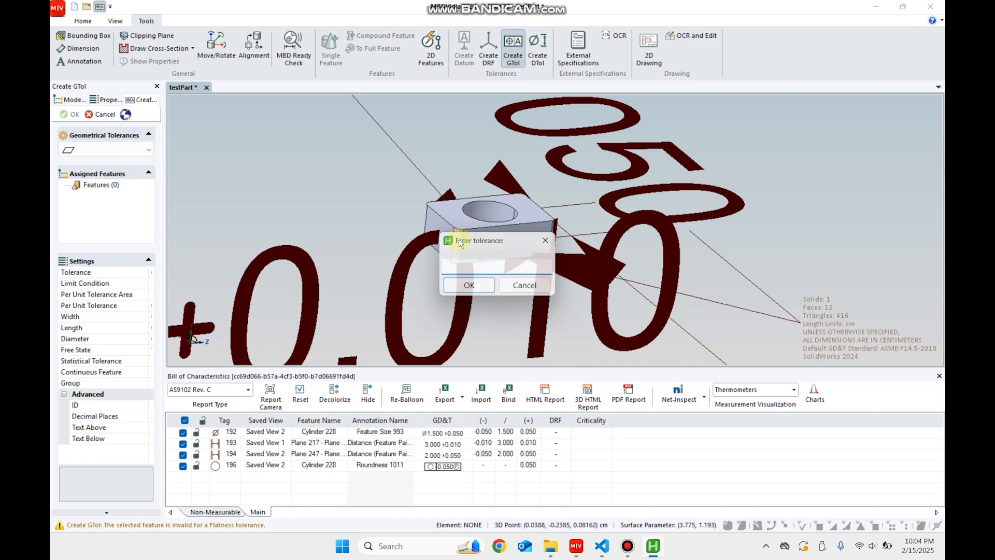
{"action": "key", "text": "Escape"}
{"action": "middle_click_drag", "start_coordinate": [482, 262], "coordinate": [487, 271]}
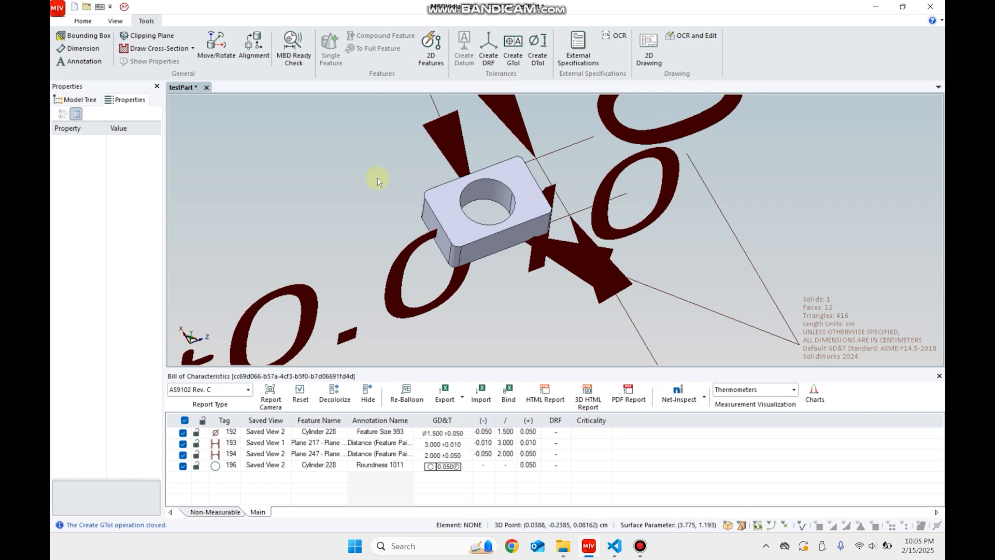
- Define a Distance (Feature Pair) tolerance between the block's two faces pierced by the hole, entering 0.05 as upper limit without the macro prompt
{"action": "key", "text": "d"}
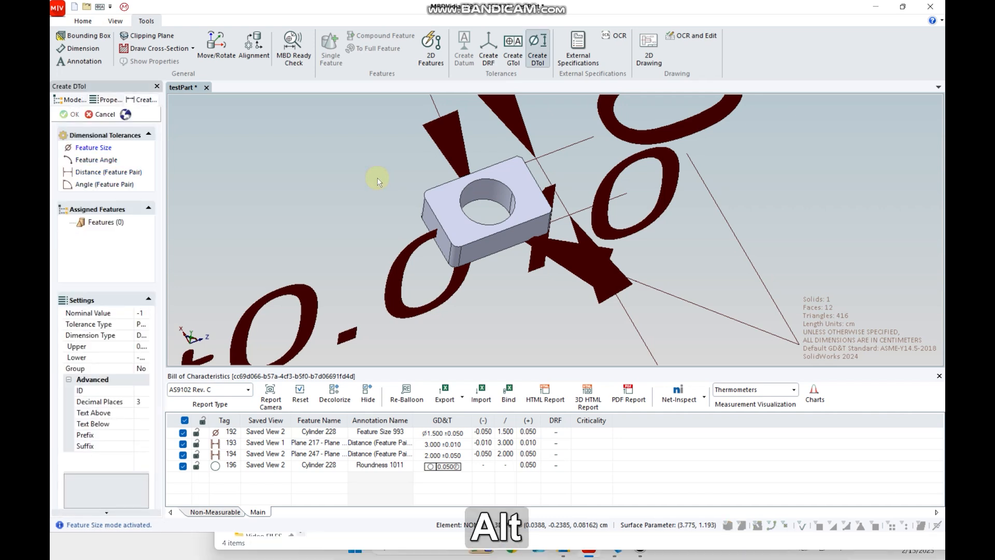
{"action": "key", "text": "alt+3"}
{"action": "left_click", "coordinate": [445, 208]}
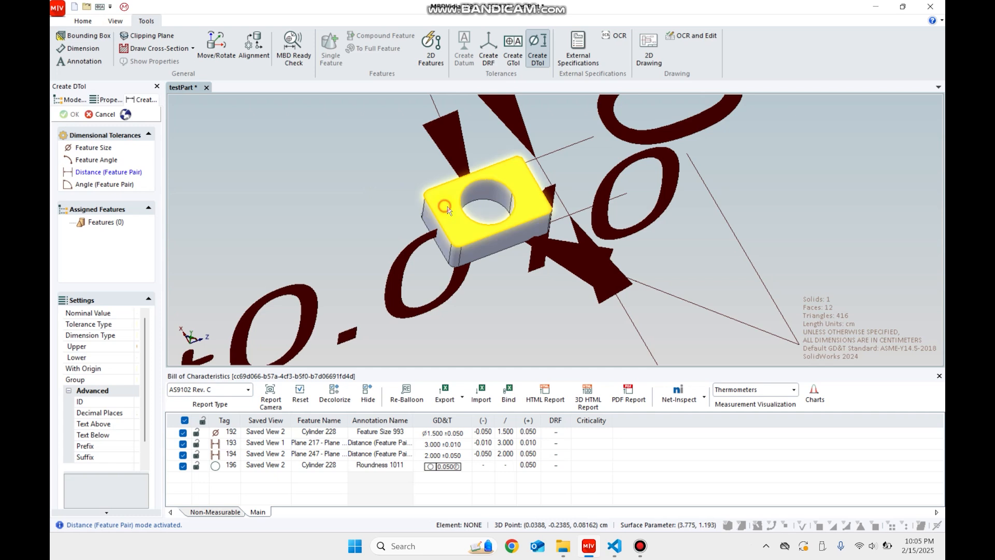
{"action": "mouse_move", "coordinate": [375, 196]}
{"action": "middle_mouse_down"}
{"action": "mouse_move", "coordinate": [489, 187]}
{"action": "mouse_move", "coordinate": [711, 204]}
{"action": "mouse_move", "coordinate": [660, 222]}
{"action": "mouse_move", "coordinate": [695, 216]}
{"action": "middle_mouse_up"}
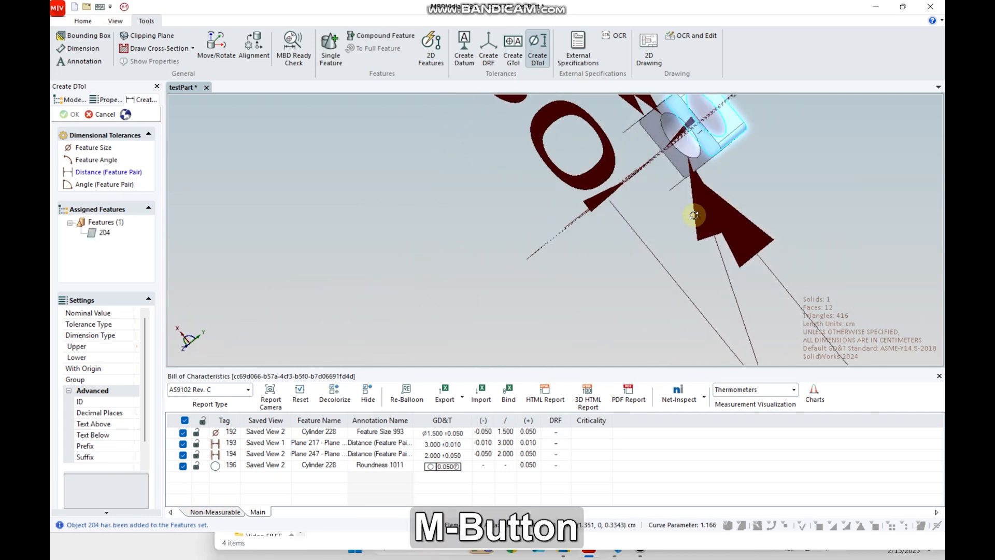
{"action": "left_click", "coordinate": [653, 128]}
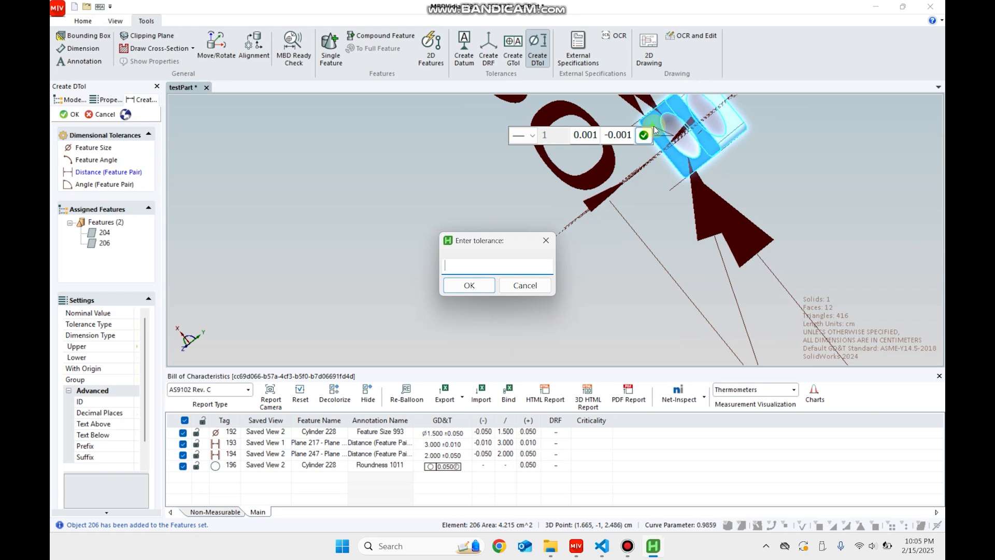
{"action": "key", "text": "Escape"}
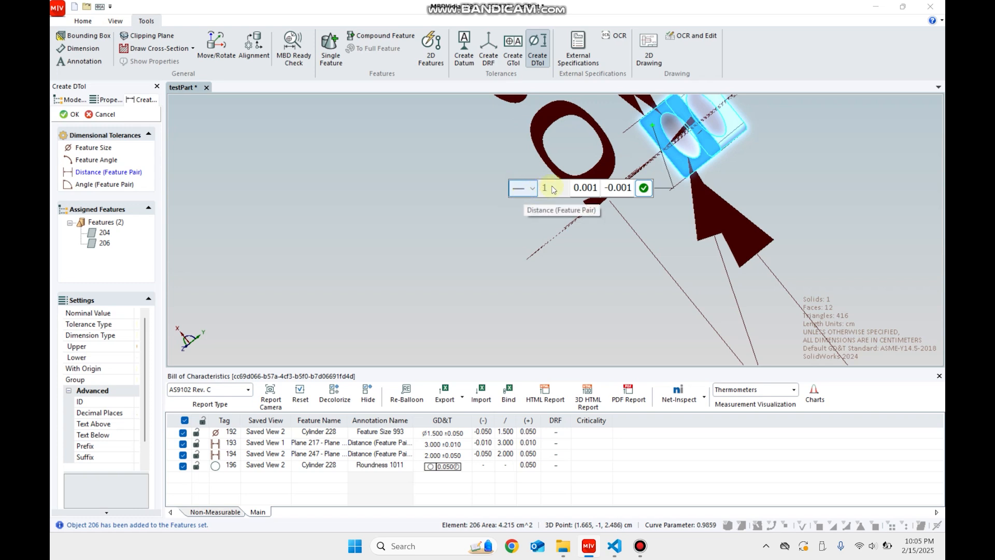
{"action": "double_click", "coordinate": [588, 187]}
{"action": "type", "text": "0.05"}
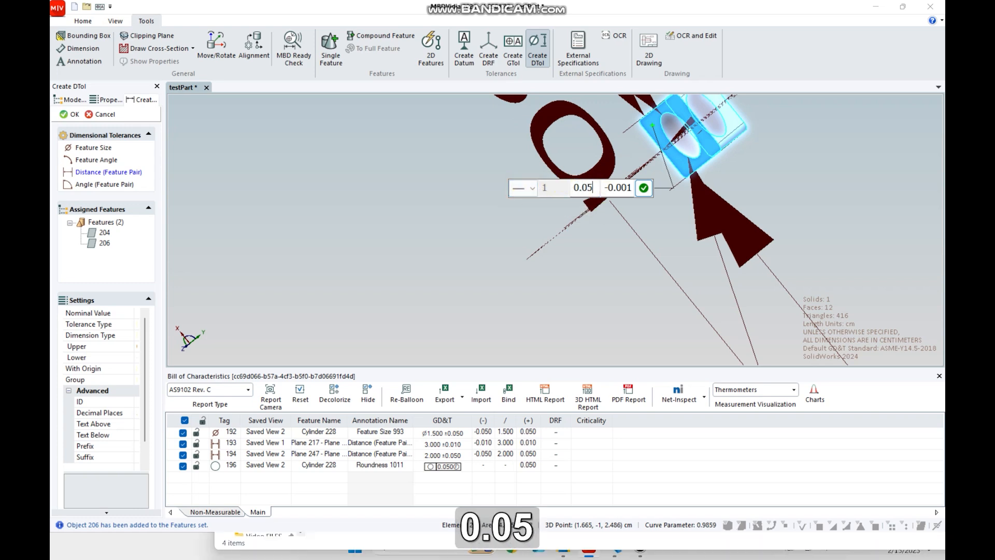
{"action": "double_click", "coordinate": [618, 187]}
{"action": "type", "text": "0"}
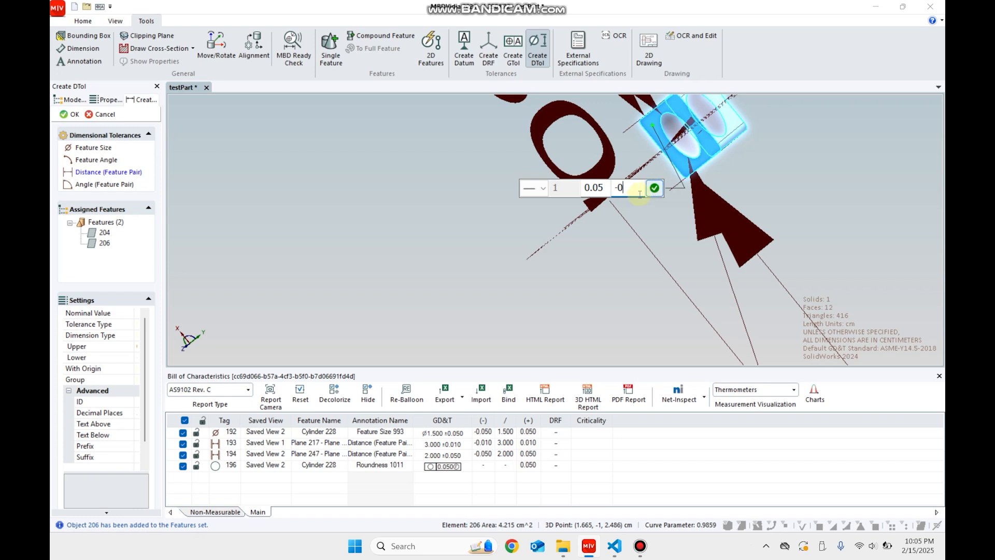
{"action": "left_click", "coordinate": [608, 201]}
{"action": "middle_click_drag", "start_coordinate": [539, 259], "coordinate": [445, 302], "text": "ctrl"}
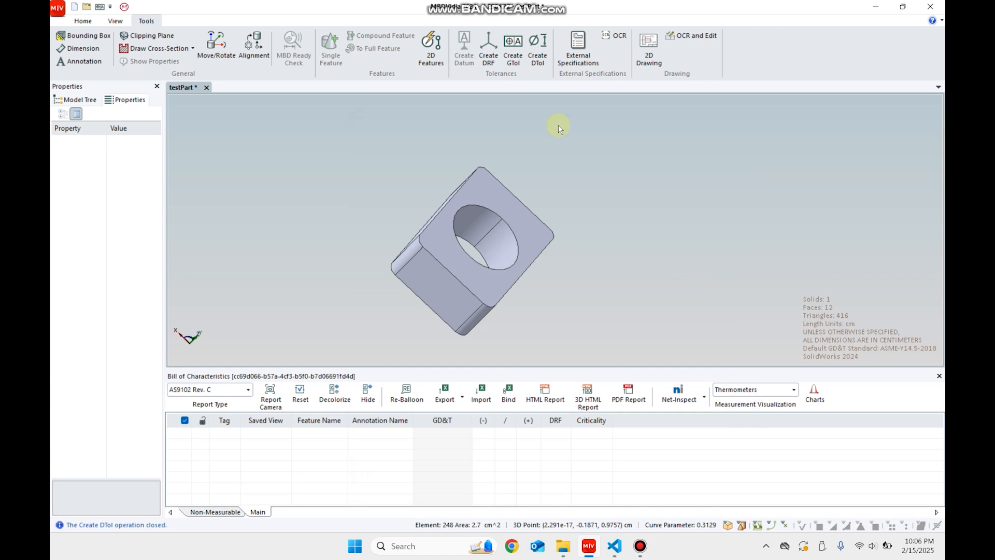
- Begin a Distance (Feature Pair) dimensional tolerance and assign the block's two opposite long side faces as its features
{"action": "key", "text": "d"}
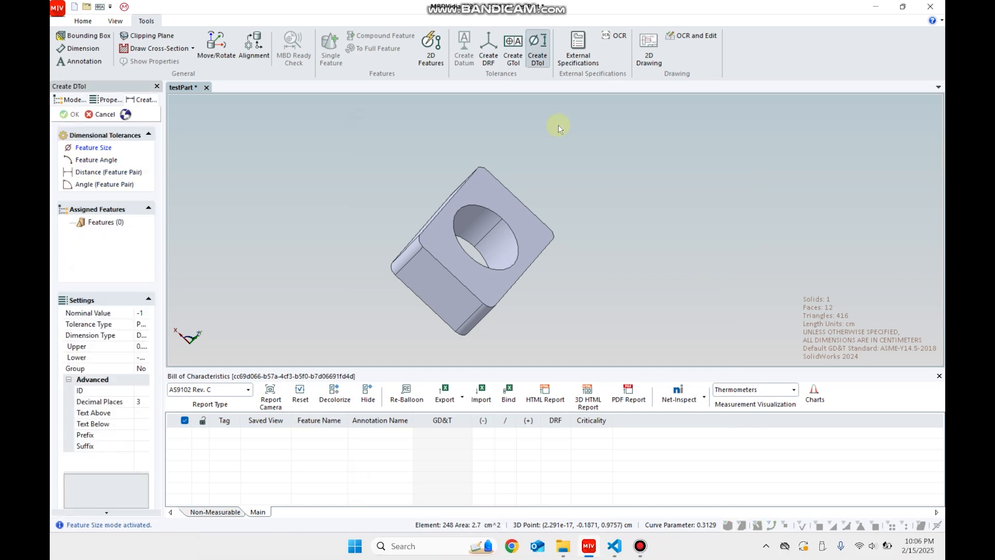
{"action": "key", "text": "alt+3"}
{"action": "middle_click_drag", "start_coordinate": [473, 171], "coordinate": [453, 202]}
{"action": "left_click", "coordinate": [452, 197]}
{"action": "middle_click_drag", "start_coordinate": [593, 242], "coordinate": [579, 230]}
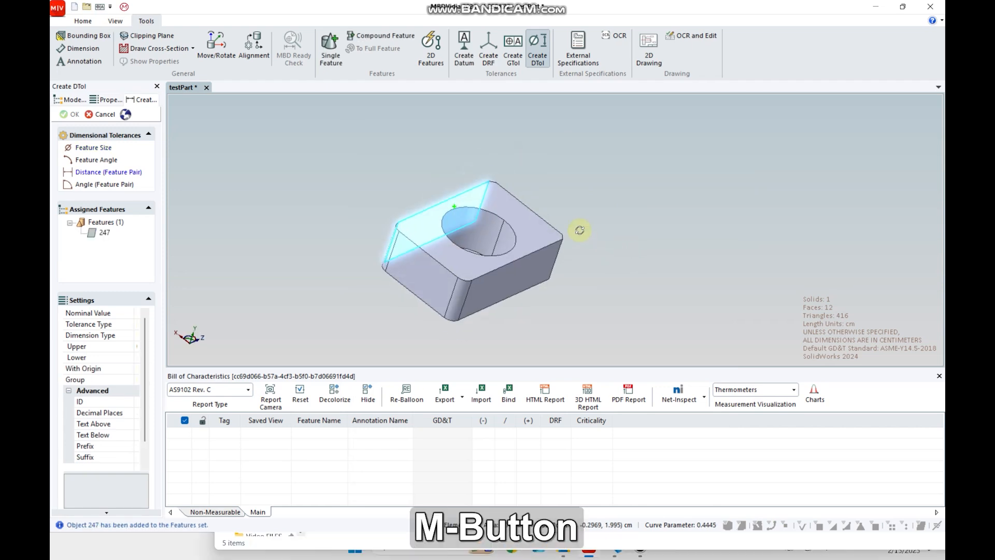
{"action": "left_click", "coordinate": [533, 270]}
{"action": "left_click", "coordinate": [561, 276]}
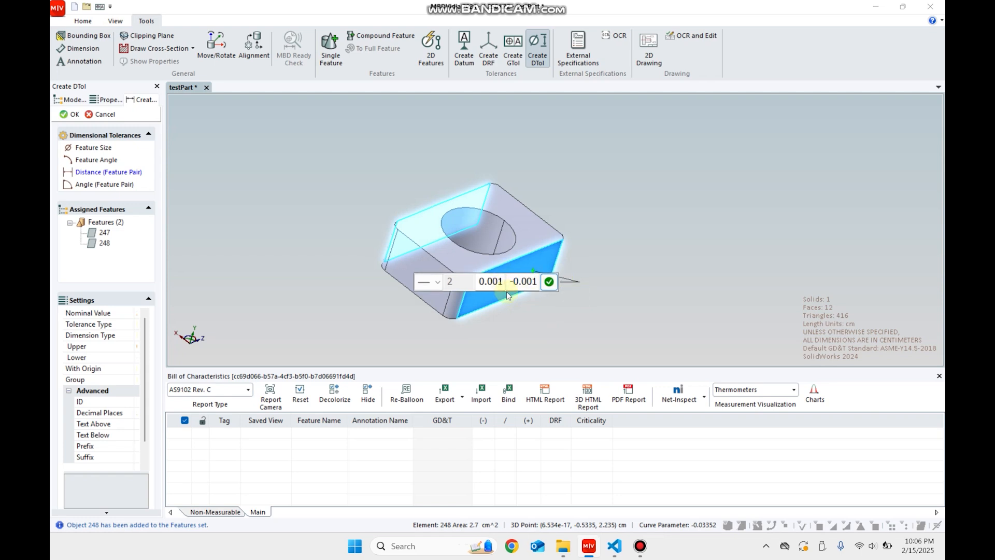
- Enter 0.002 in the macro's tolerance prompt and create the distance tolerance between the long side faces
{"action": "key", "text": "alt+d"}
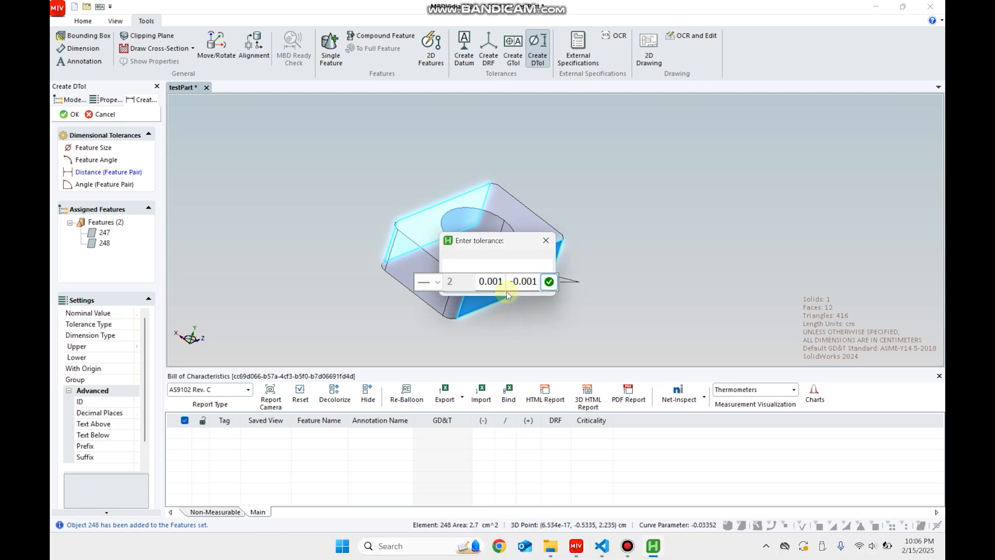
{"action": "type", "text": "0.0"}
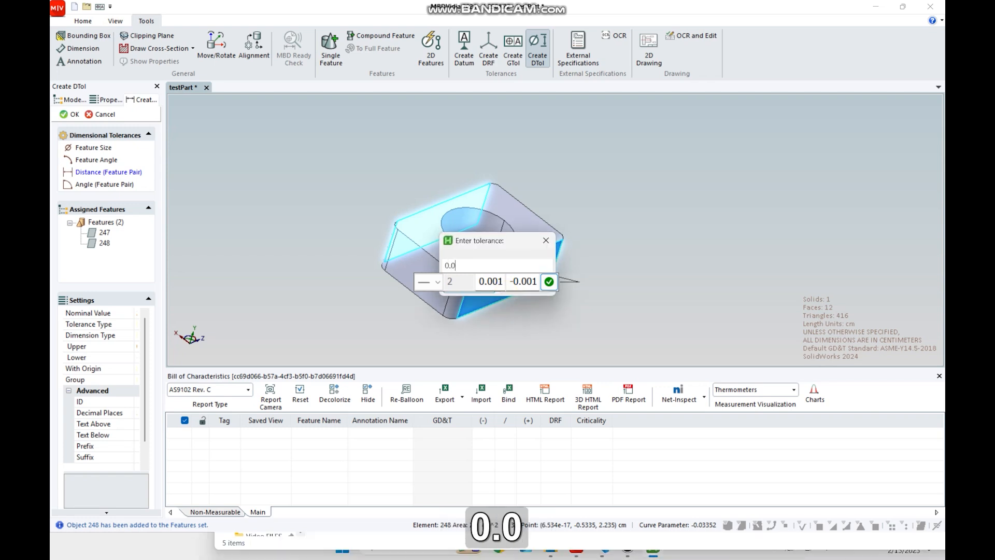
{"action": "type", "text": "01"}
{"action": "key", "text": "BackSpace"}
{"action": "type", "text": "2"}
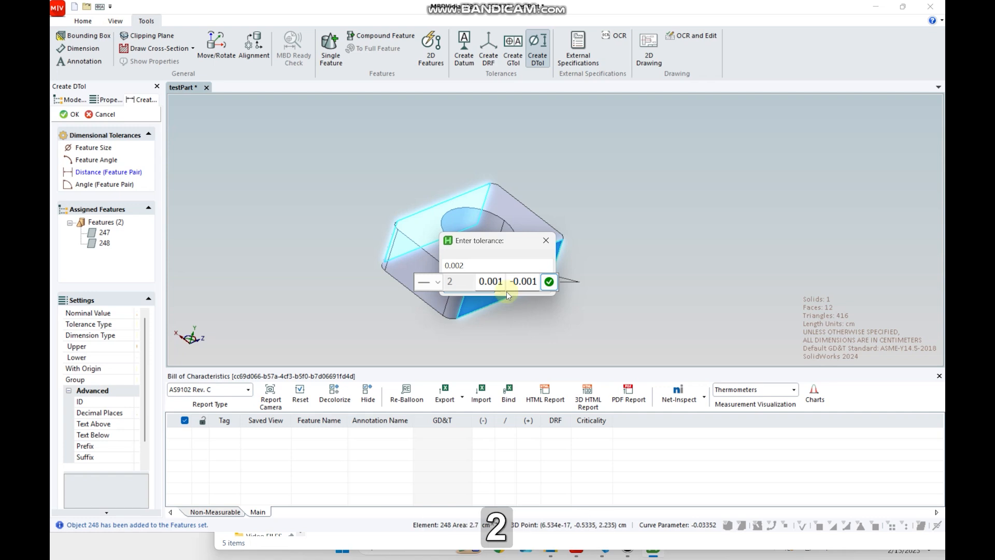
{"action": "key", "text": "Return"}
{"action": "key", "text": "Return"}
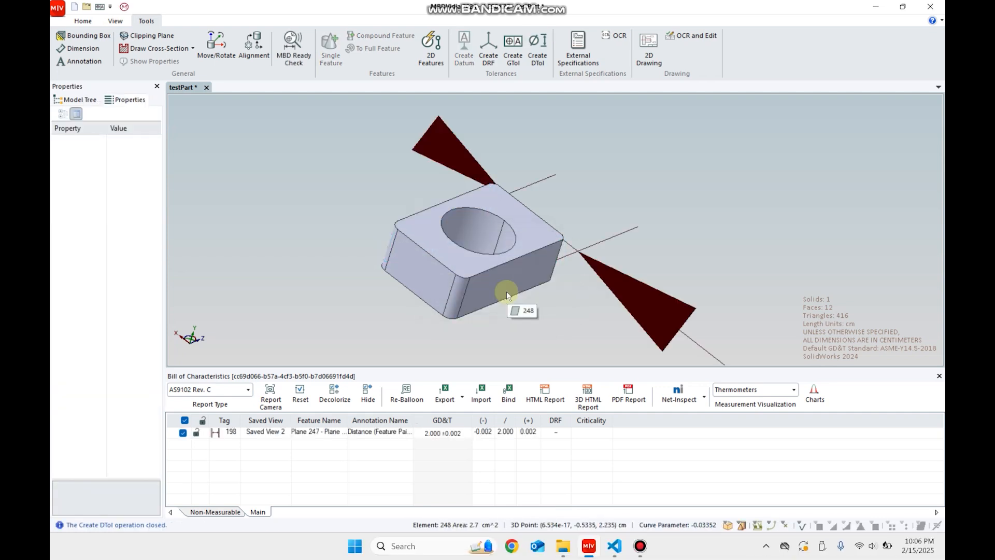
- Create a Position geometric tolerance of 0.05 on the hole's cylindrical face, entering the value in the macro's tolerance prompt
{"action": "key", "text": "g"}
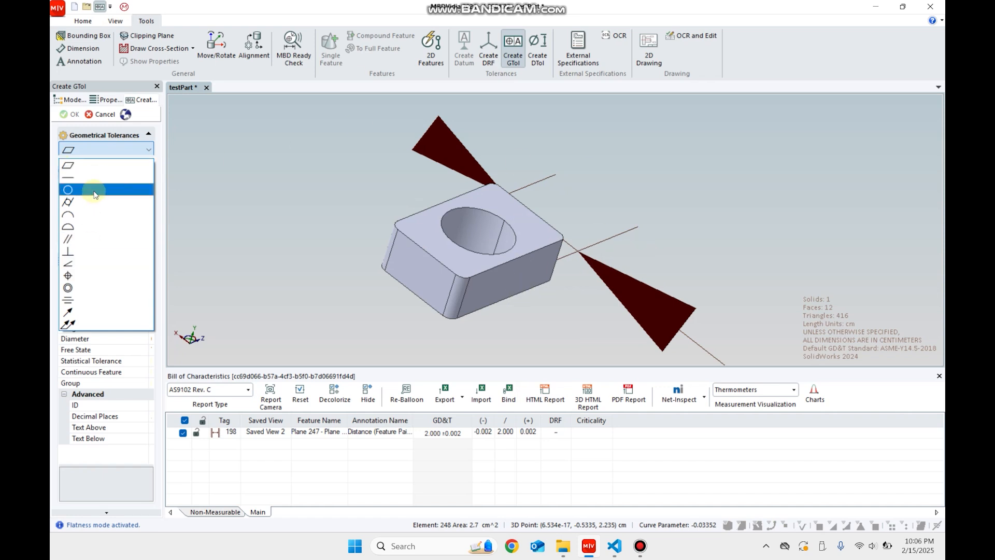
{"action": "left_click", "coordinate": [69, 276]}
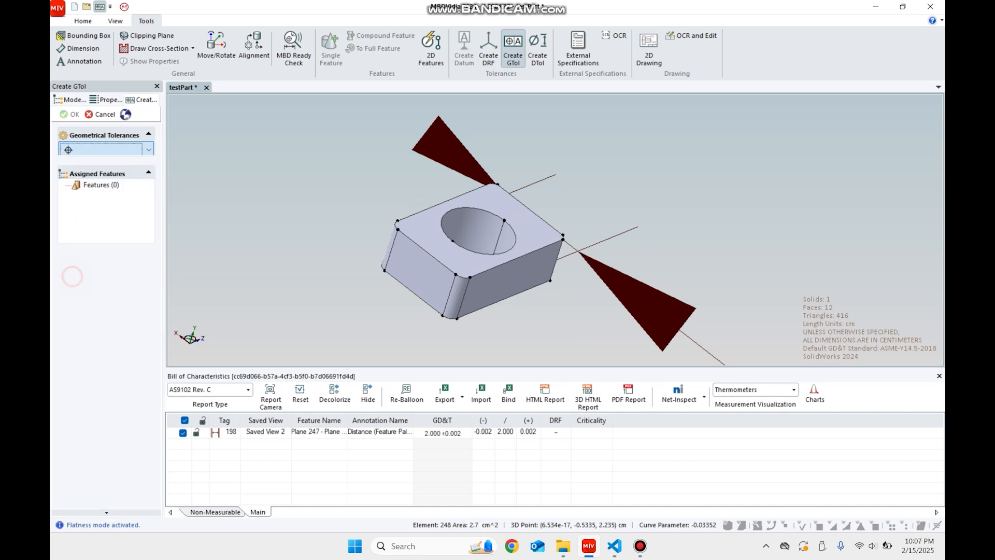
{"action": "left_click", "coordinate": [483, 224]}
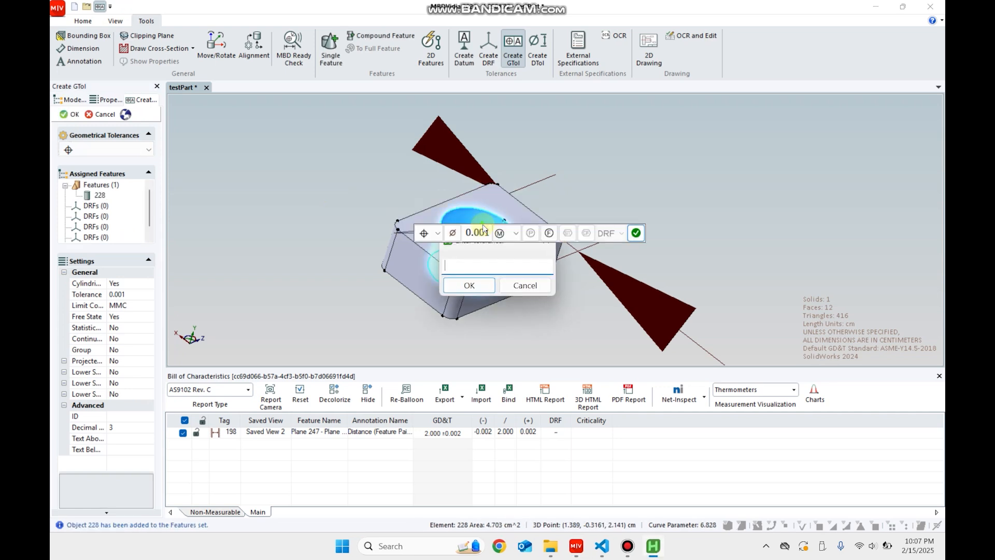
{"action": "key", "text": "Return"}
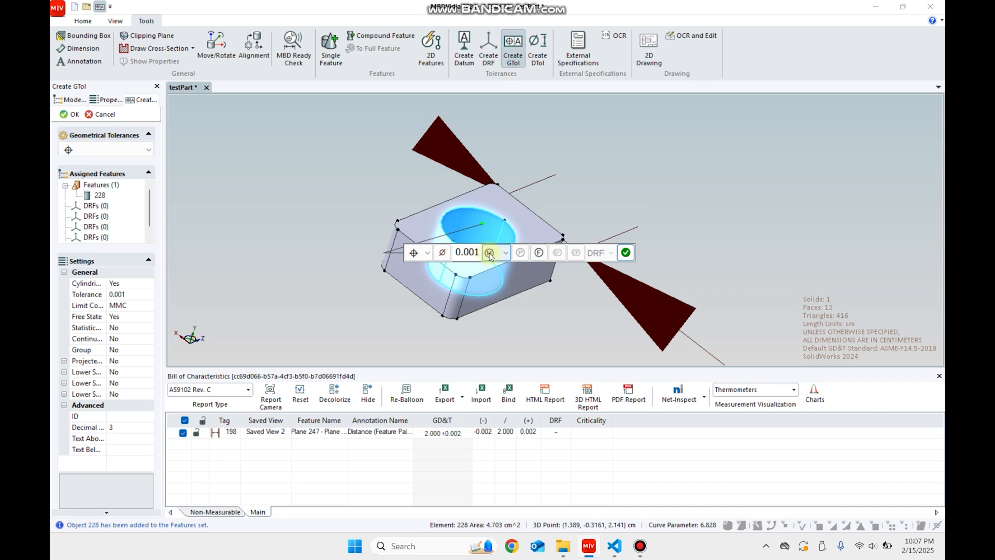
{"action": "key", "text": "alt+Tab"}
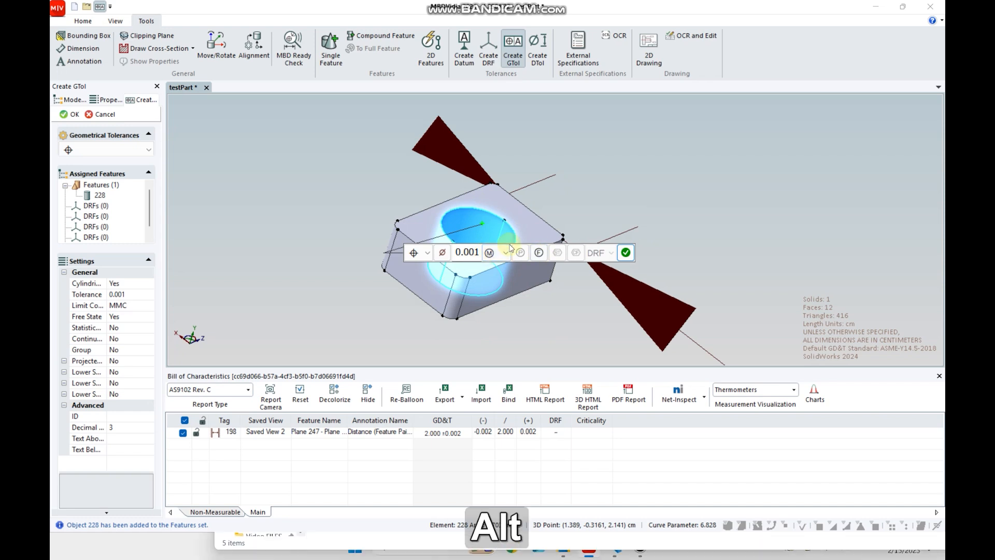
{"action": "key", "text": "alt+g"}
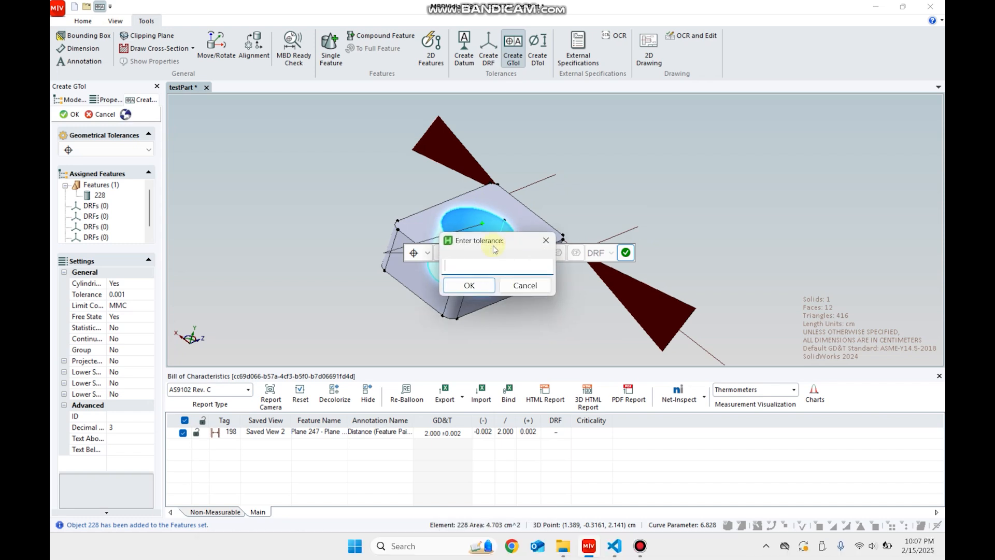
{"action": "type", "text": "0.05"}
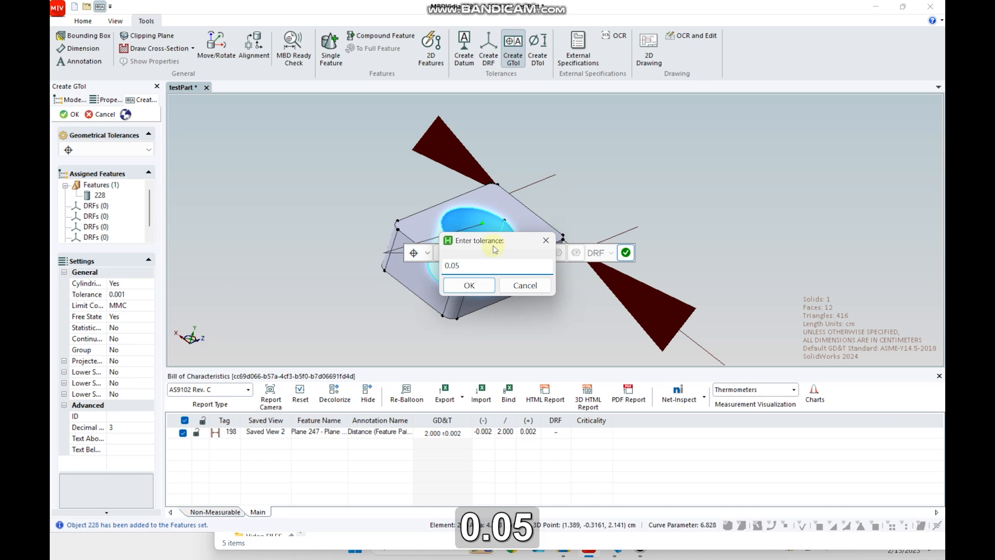
{"action": "key", "text": "Return"}
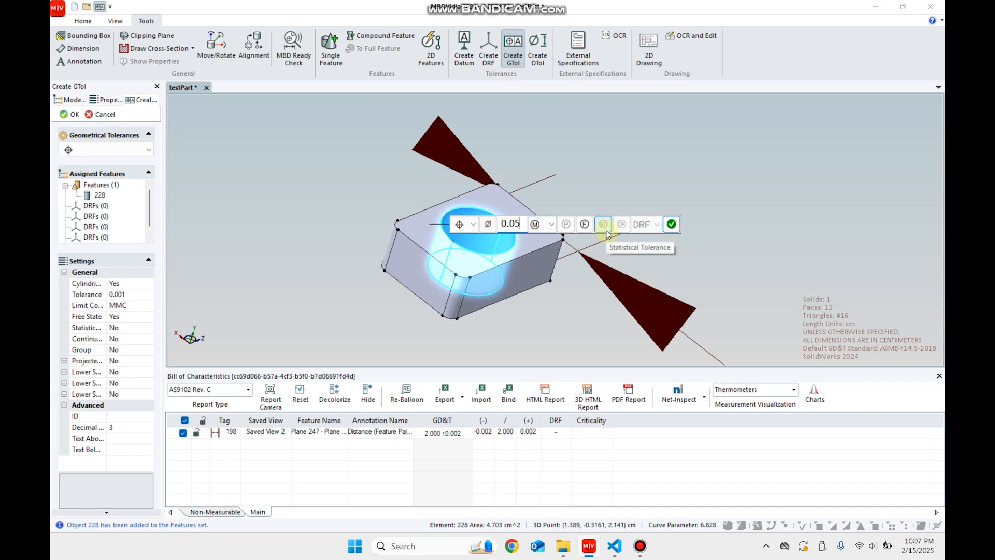
{"action": "left_click", "coordinate": [671, 223]}
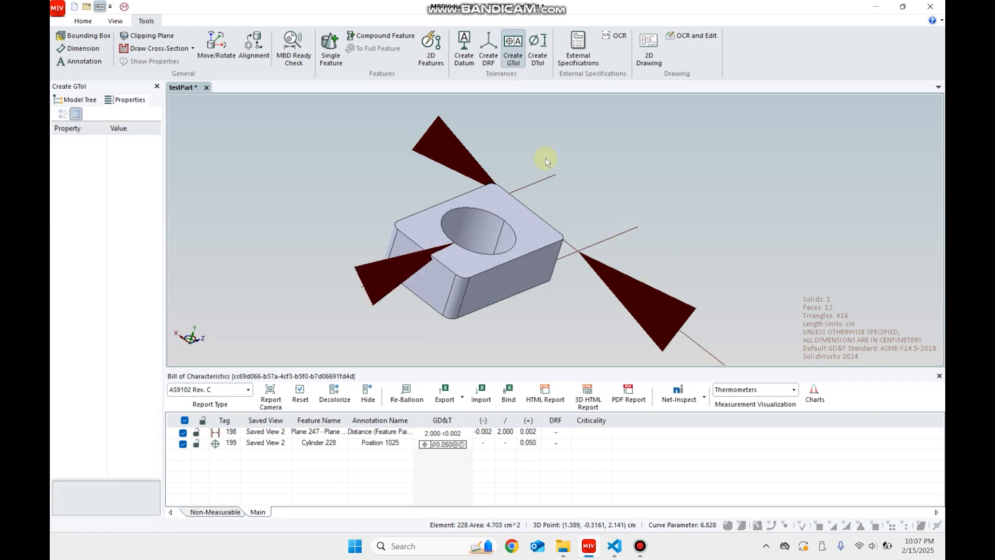
{"action": "left_click_drag", "start_coordinate": [580, 228], "coordinate": [589, 227], "text": "ctrl"}
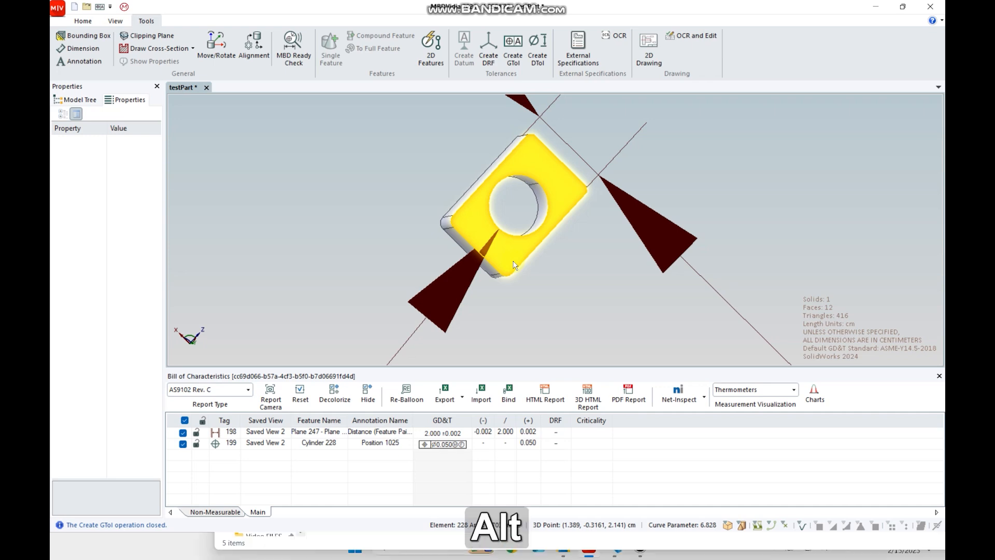
{"action": "key", "text": "alt+e"}
{"action": "left_click", "coordinate": [631, 274]}
{"action": "left_click", "coordinate": [562, 270]}
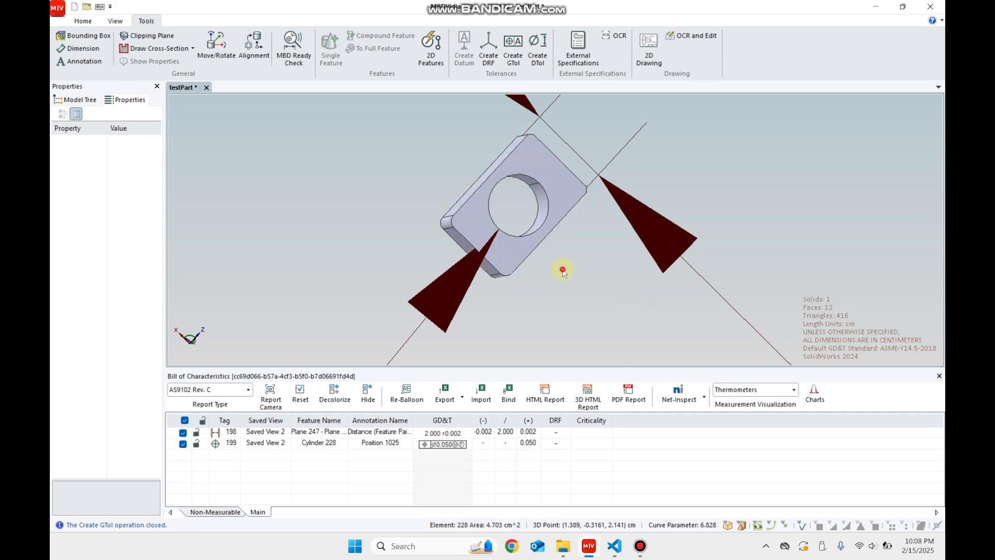
{"action": "left_click", "coordinate": [559, 278]}
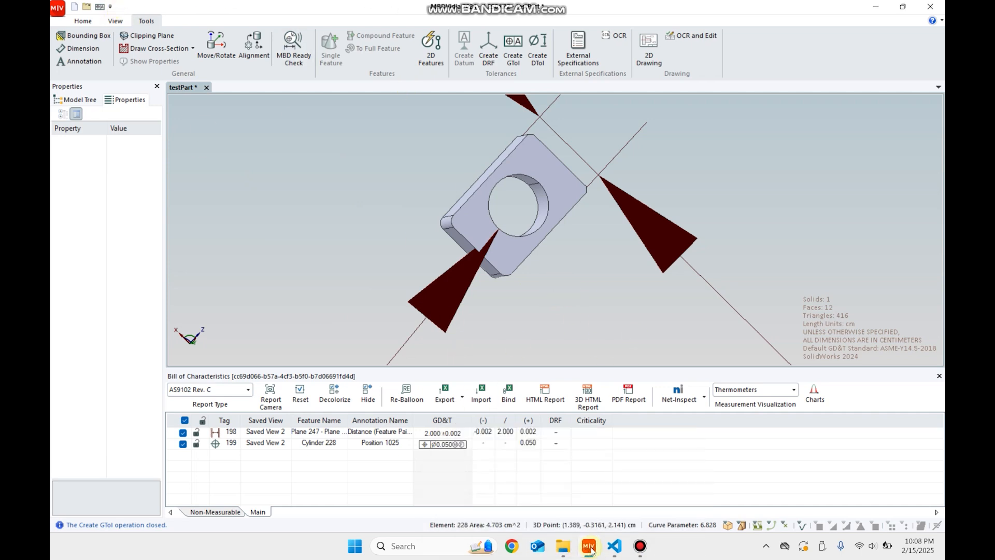
{"action": "key", "text": "alt+Tab"}
{"action": "key", "text": "alt+Tab"}
{"action": "left_click", "coordinate": [669, 342]}
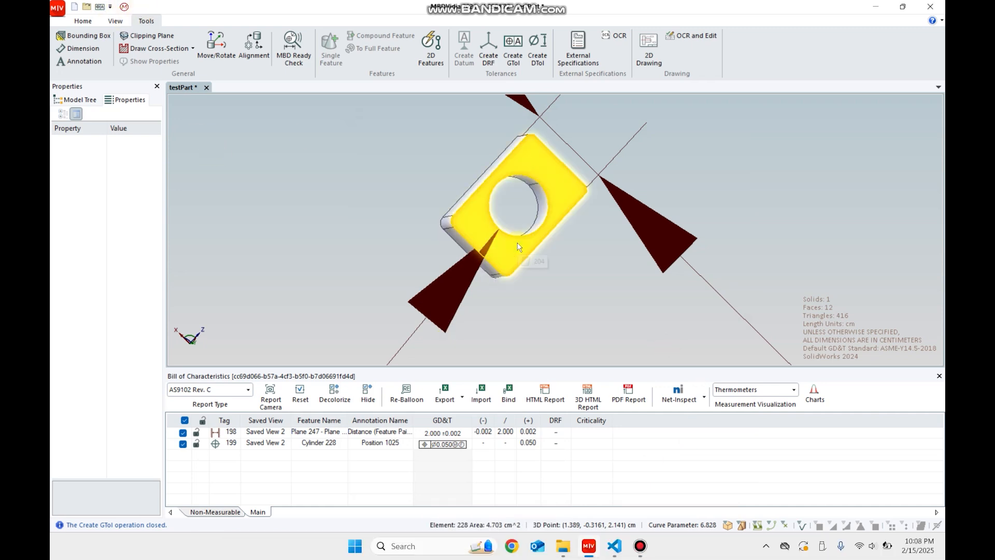
{"action": "left_click", "coordinate": [492, 268]}
{"action": "mouse_move", "coordinate": [495, 267]}
{"action": "middle_mouse_down"}
{"action": "mouse_move", "coordinate": [549, 288]}
{"action": "mouse_move", "coordinate": [532, 297]}
{"action": "middle_mouse_up"}
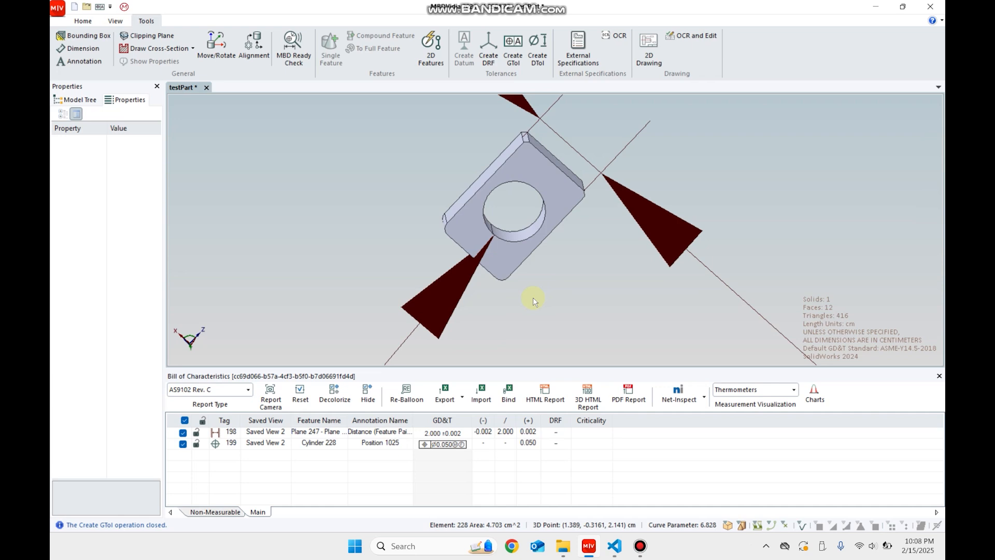
{"action": "key", "text": "alt+x"}
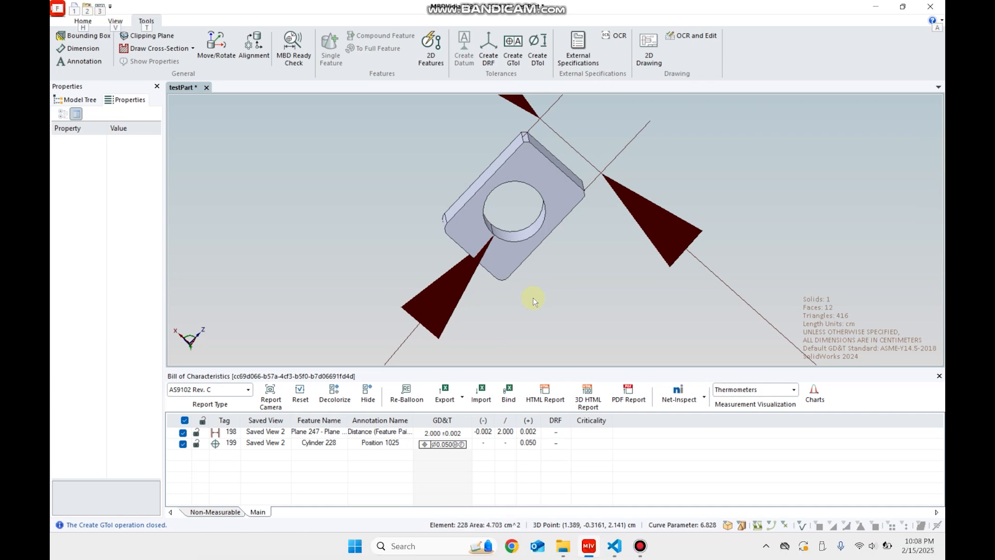
{"action": "scroll", "coordinate": [532, 297], "scroll_direction": "down", "scroll_amount": 1}
{"action": "left_click", "coordinate": [478, 341]}
{"action": "middle_click_drag", "start_coordinate": [707, 254], "coordinate": [710, 275]}
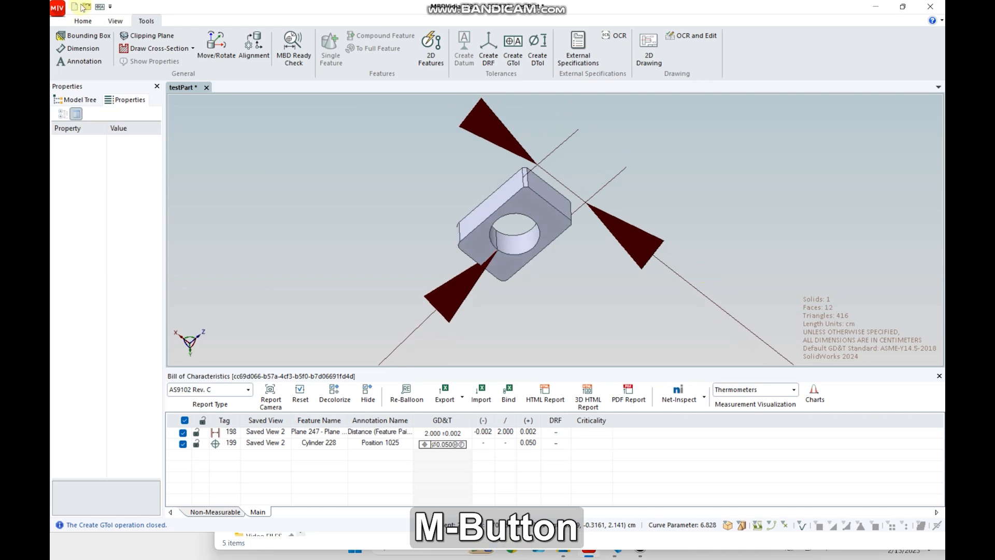
{"action": "mouse_move", "coordinate": [565, 547]}
{"action": "left_click", "coordinate": [655, 482]}
{"action": "key", "text": "alt+Tab"}
{"action": "left_click", "coordinate": [836, 297]}
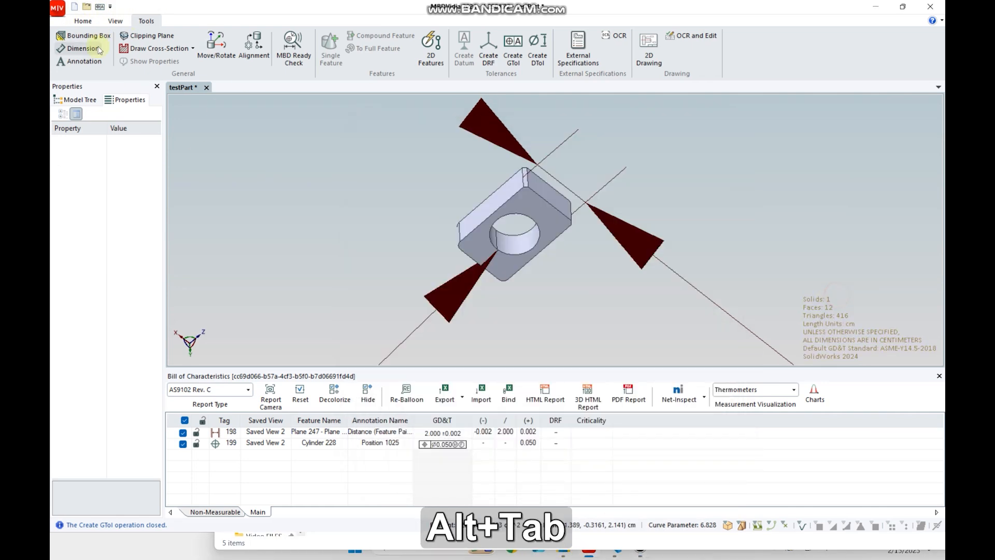